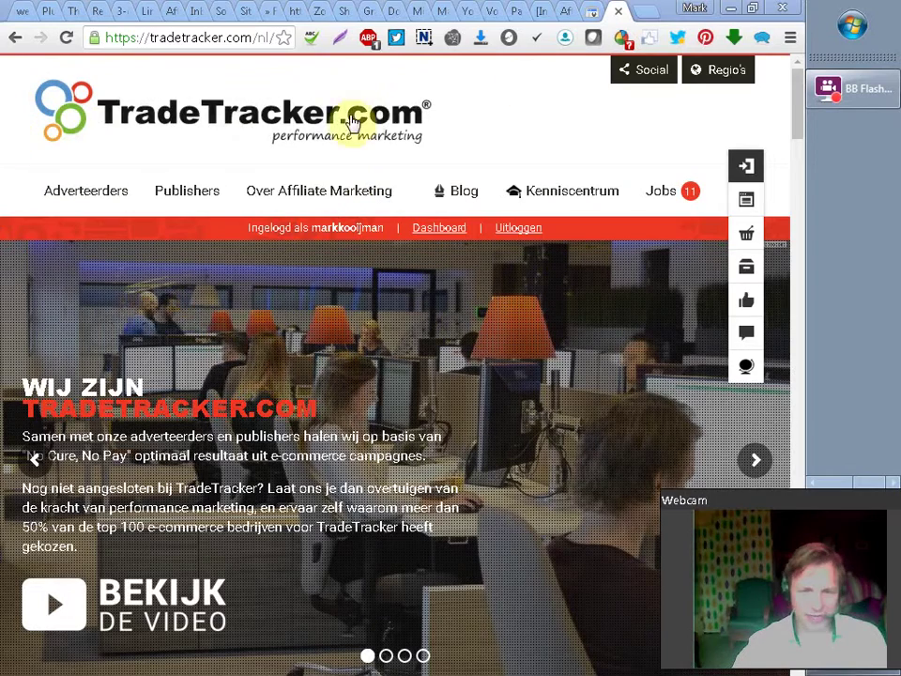
- Open the TradeTracker affiliate dashboard and remove all affiliate sites from the site selection
drag(148, 38, 252, 38)
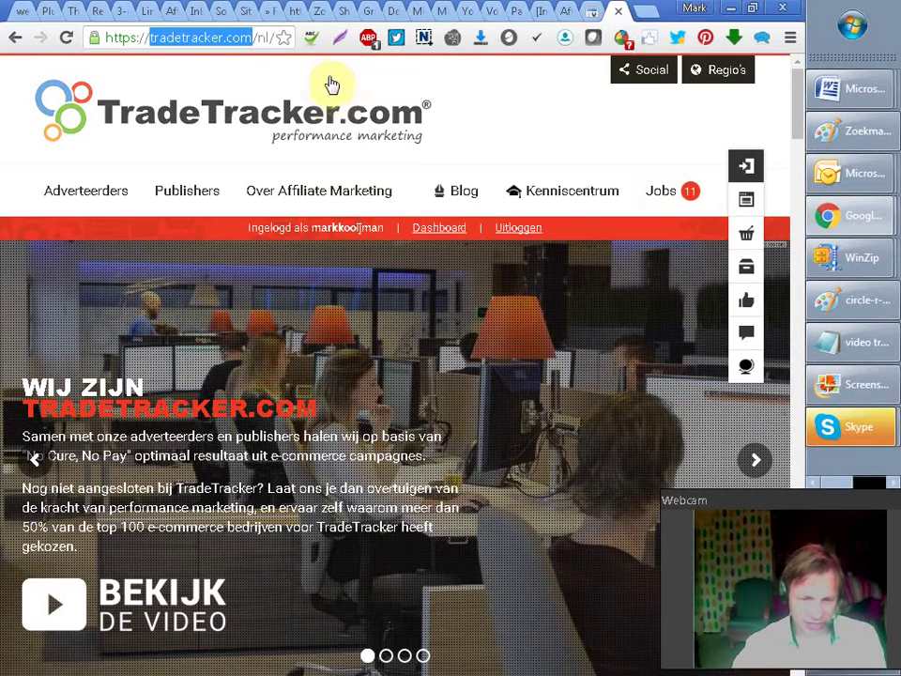
click(437, 238)
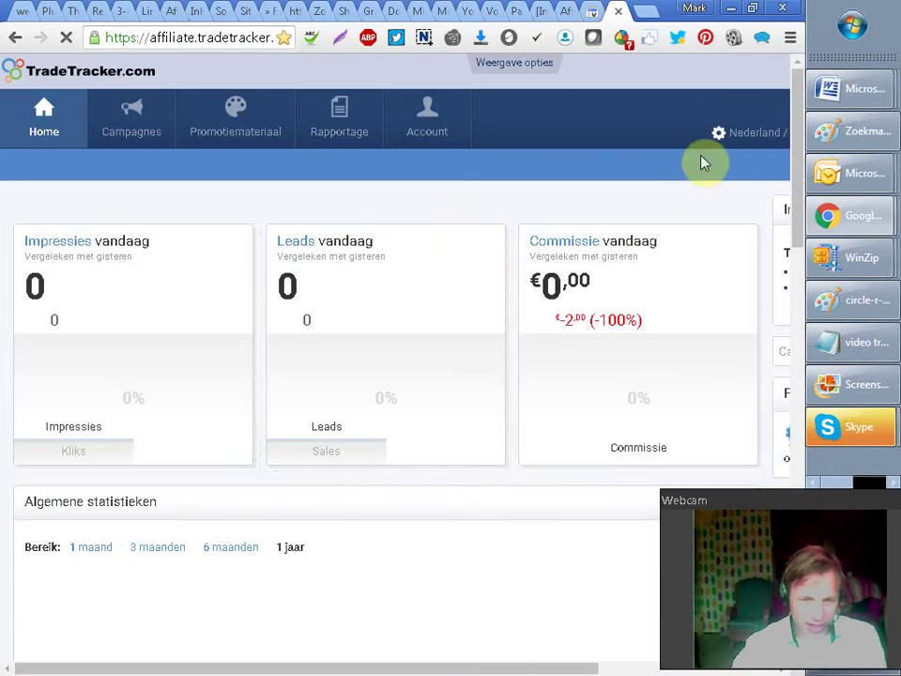
mouse_move(743, 135)
click(696, 231)
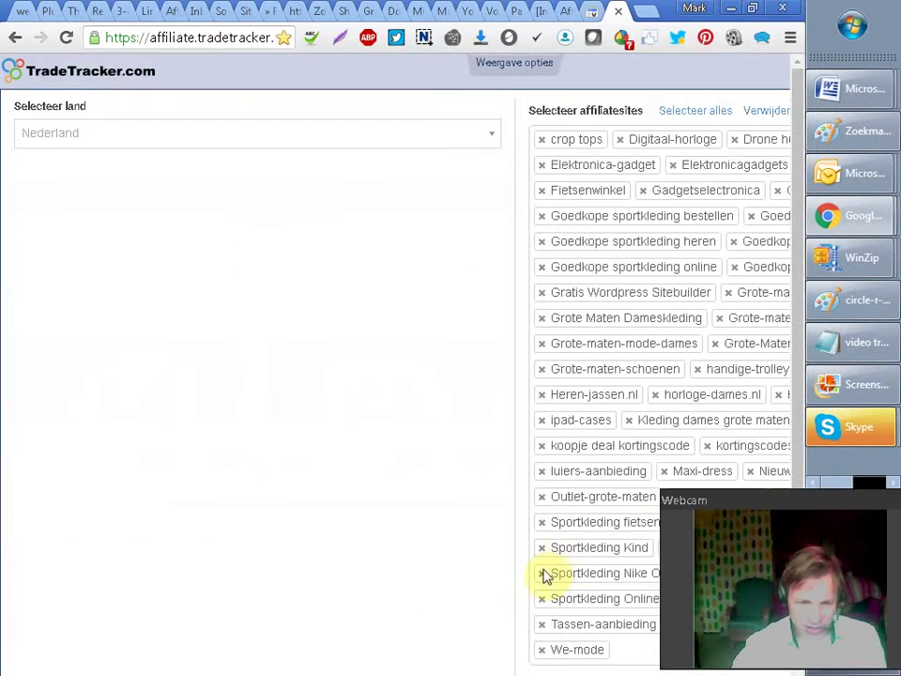
click(775, 111)
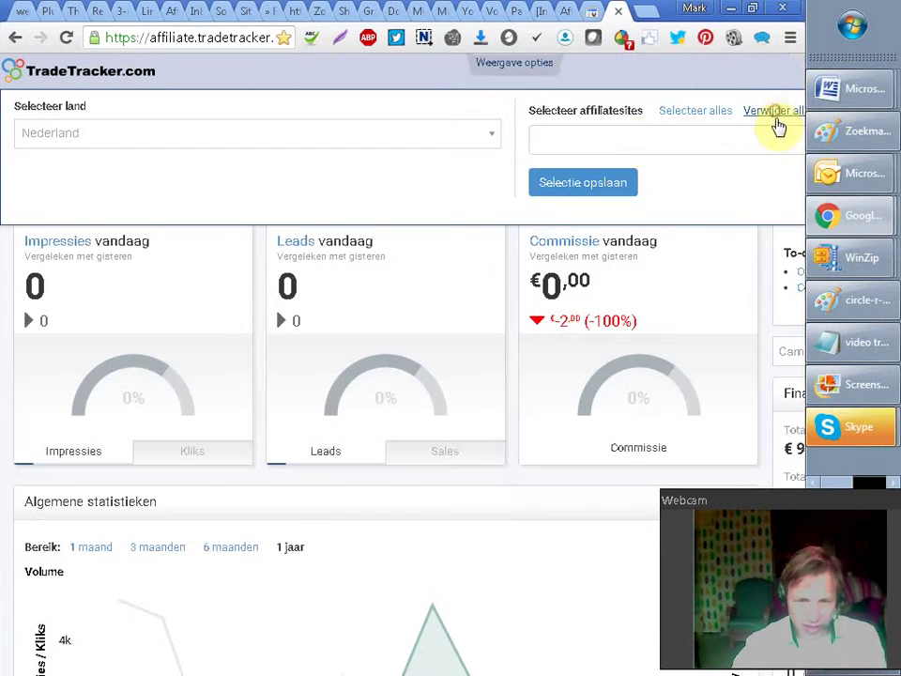
click(71, 15)
click(46, 13)
drag(248, 38, 122, 43)
right_click(122, 42)
click(211, 95)
click(625, 11)
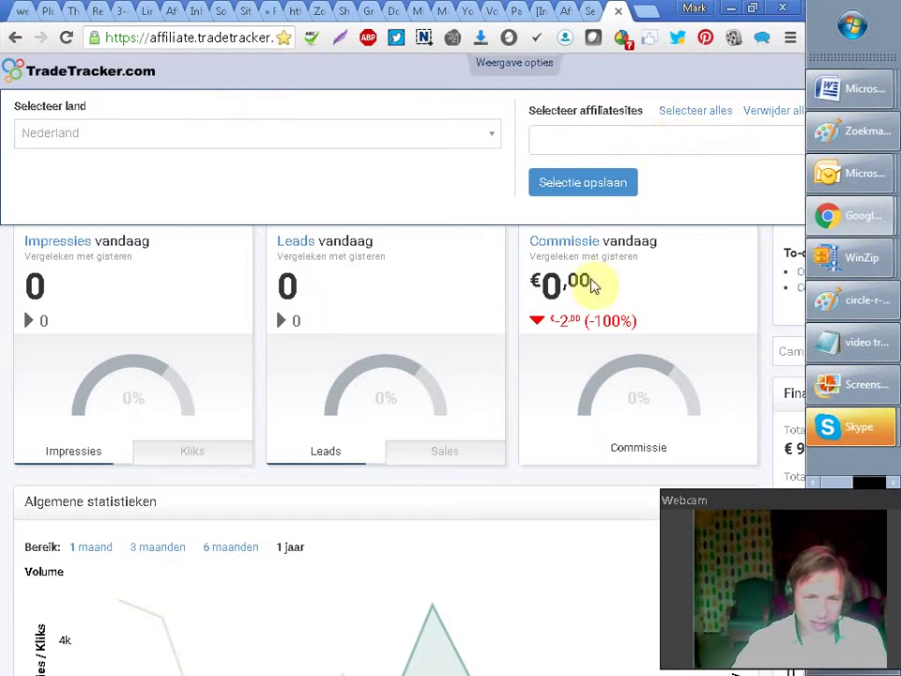
- Choose Drone huren as the affiliate site for the dashboard and save the selection
click(573, 137)
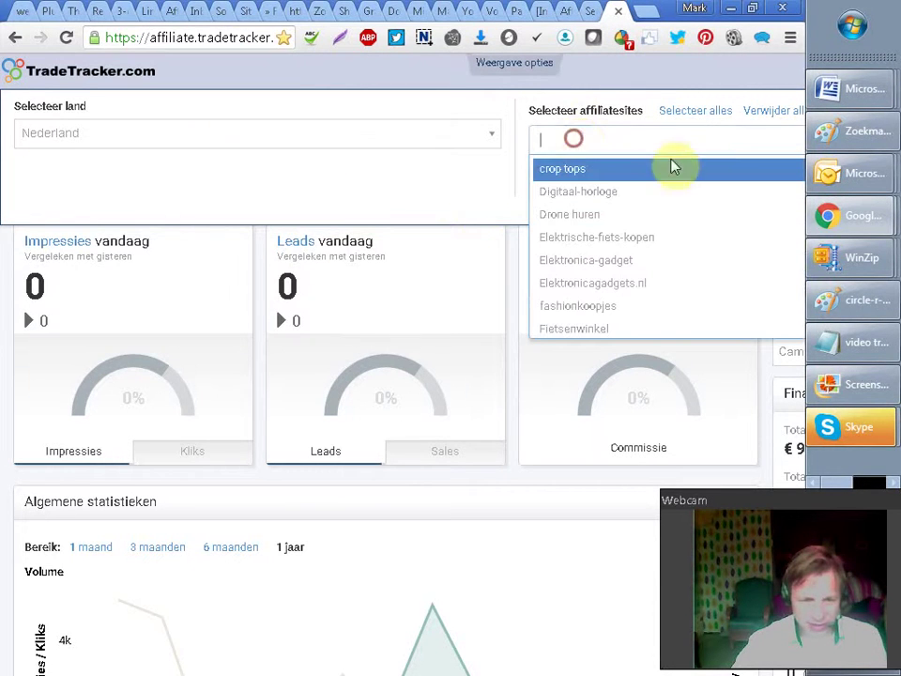
click(272, 100)
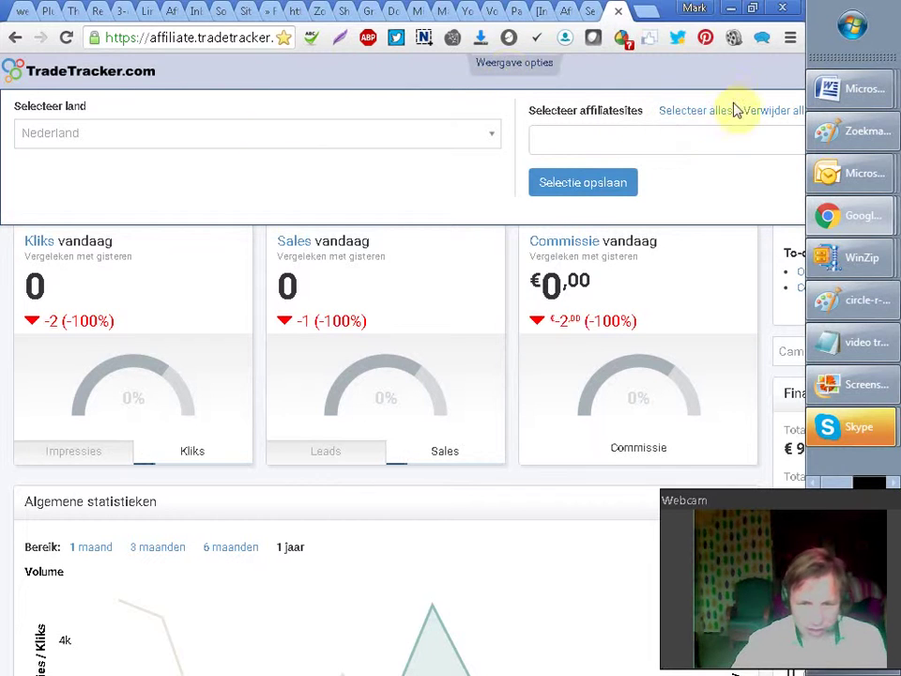
click(615, 134)
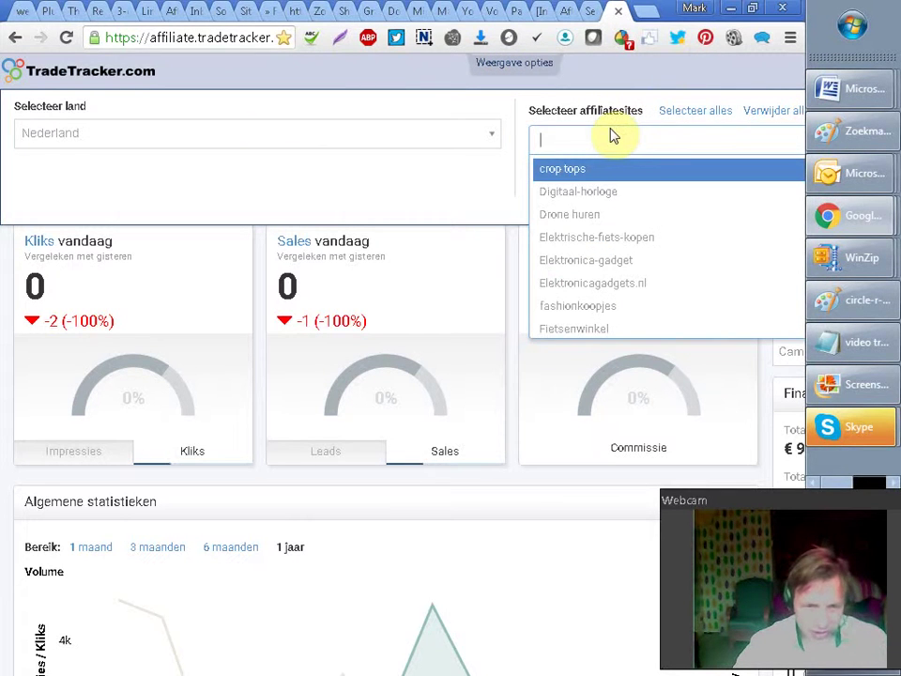
click(617, 214)
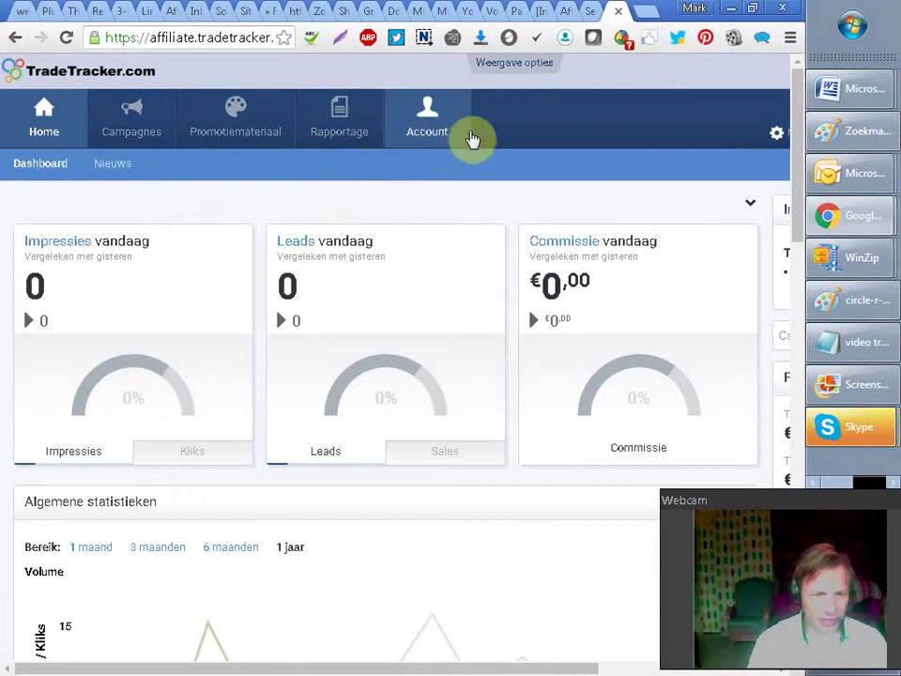
click(432, 138)
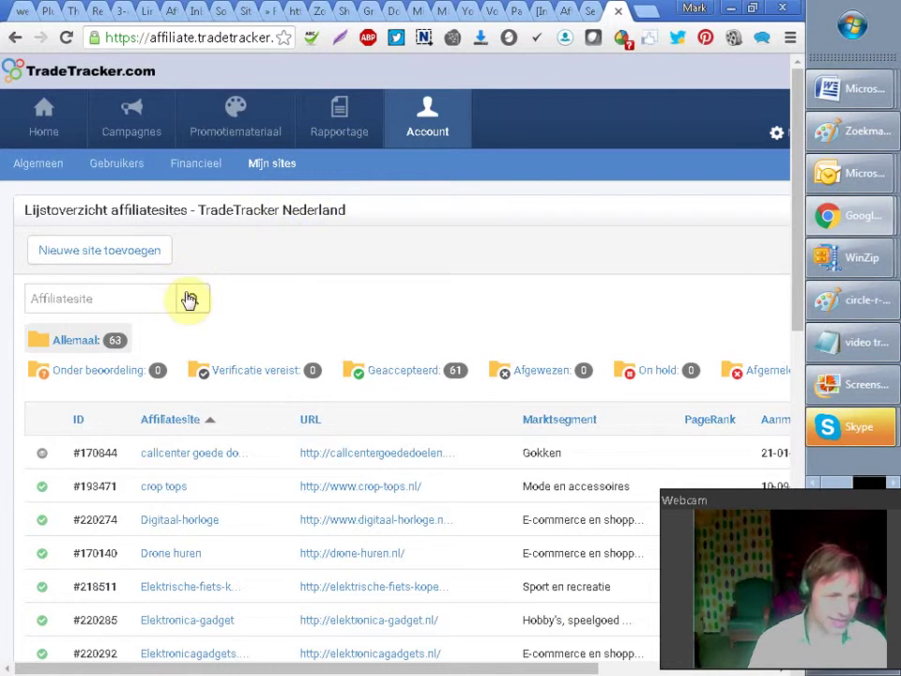
click(111, 254)
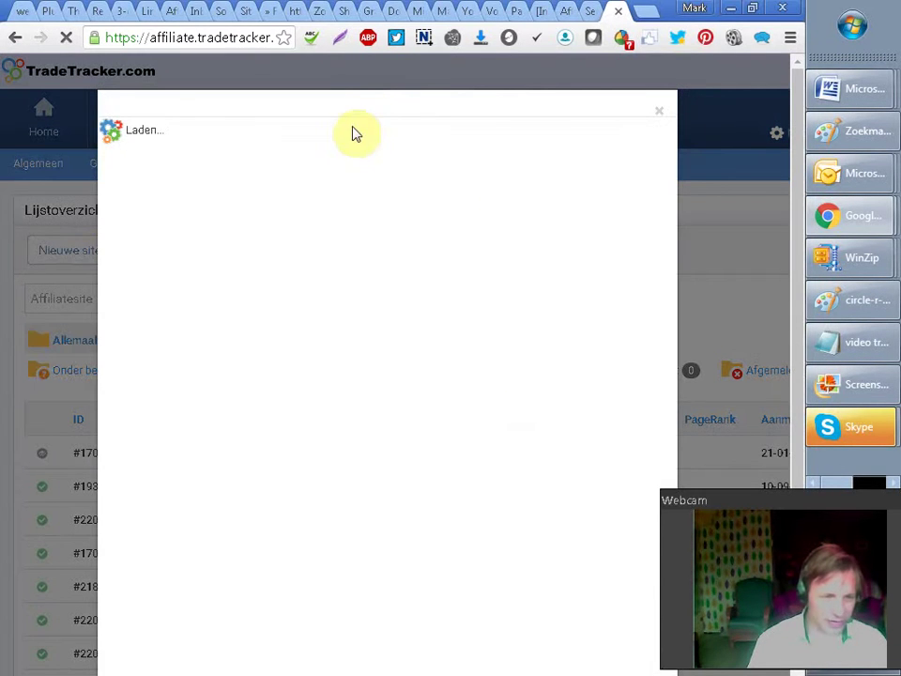
right_click(185, 303)
click(223, 405)
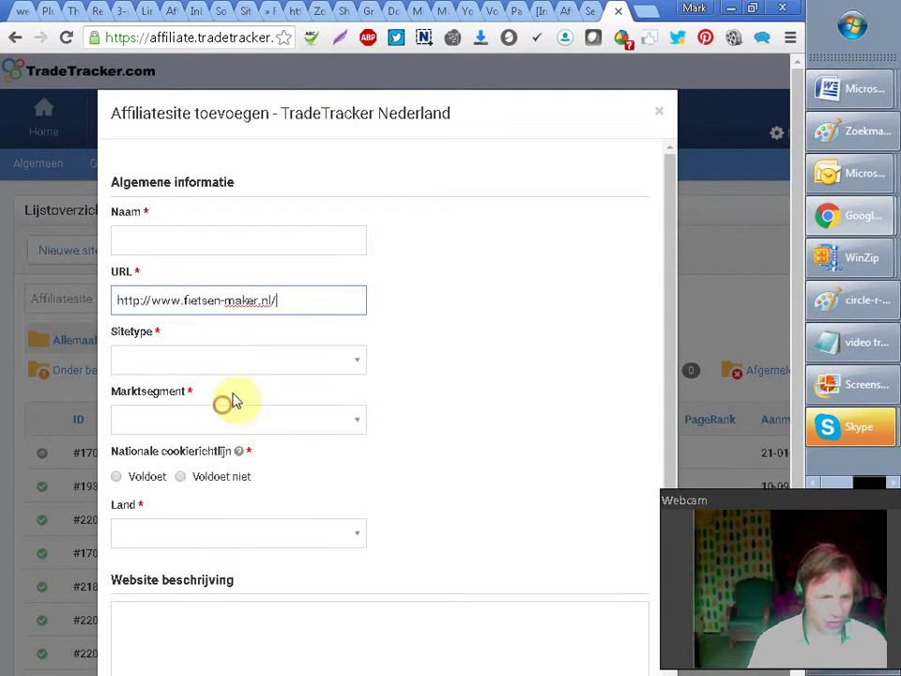
- Enter Fietsen-Maker as the new affiliate site's name, reusing the domain part of its URL
drag(184, 301, 259, 299)
key(ctrl+c)
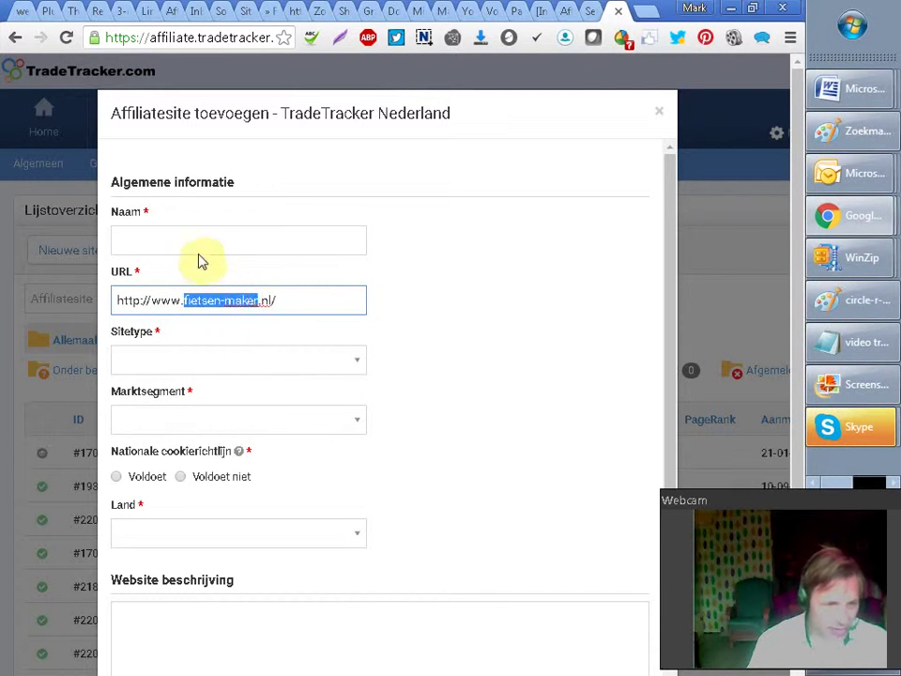
click(199, 252)
key(ctrl+v)
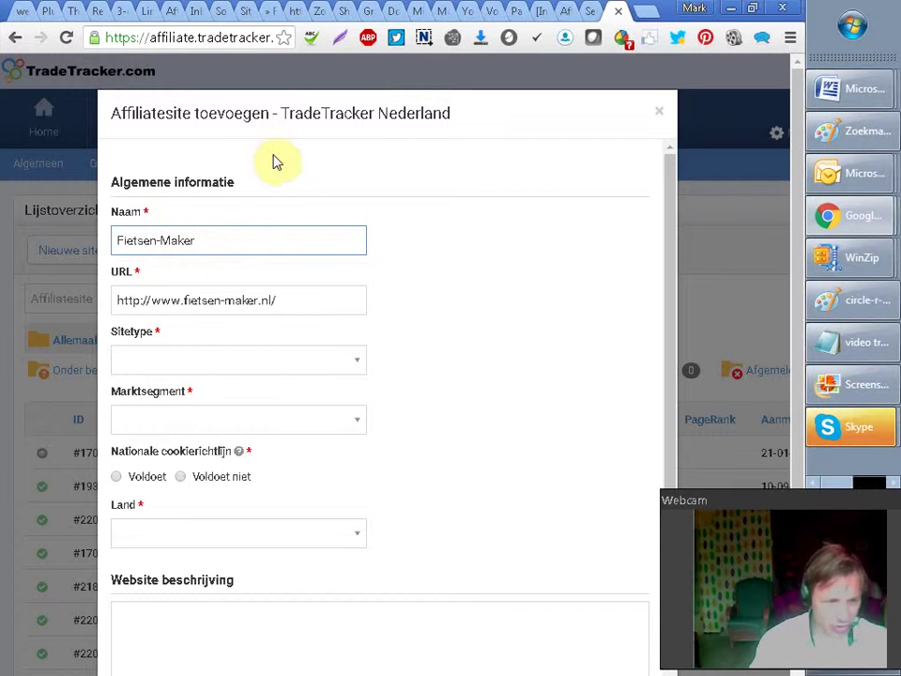
- Set the new affiliate site's site type to Zoekmachinemarketing
click(167, 360)
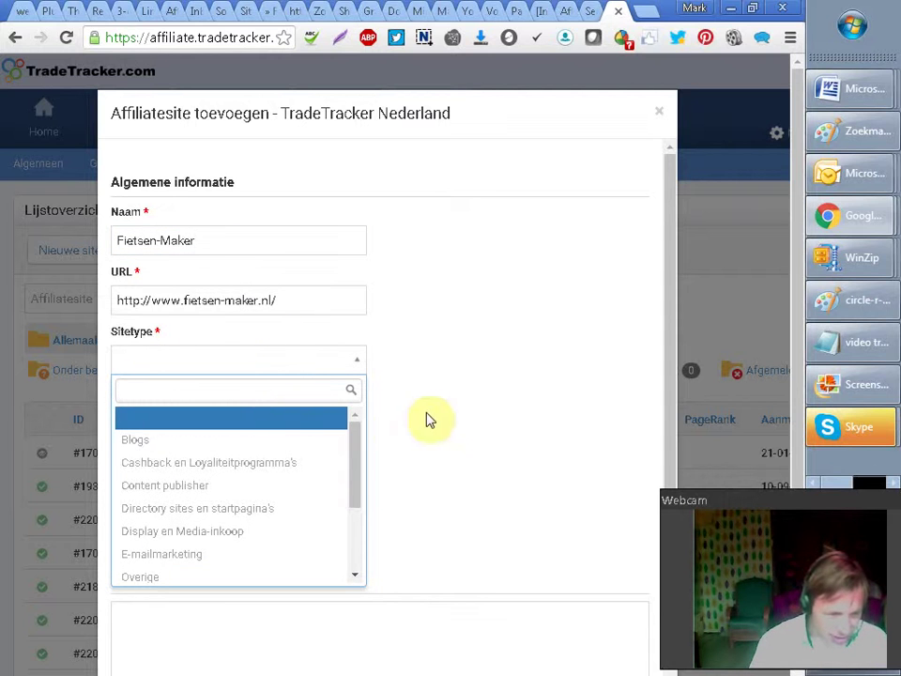
drag(361, 438, 356, 507)
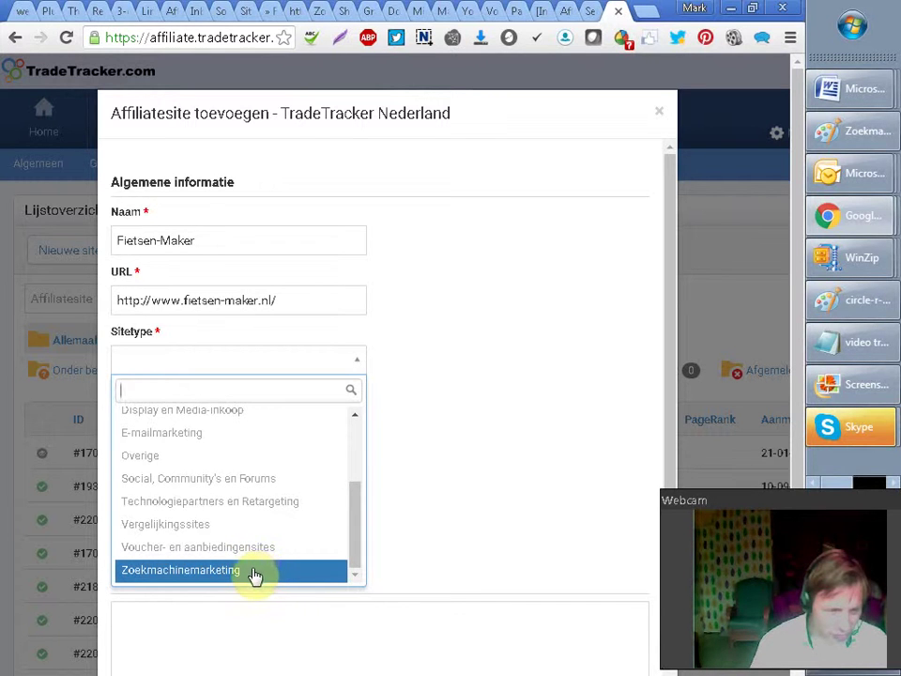
mouse_move(356, 561)
mouse_down()
mouse_move(368, 530)
mouse_move(364, 498)
mouse_move(342, 567)
mouse_up()
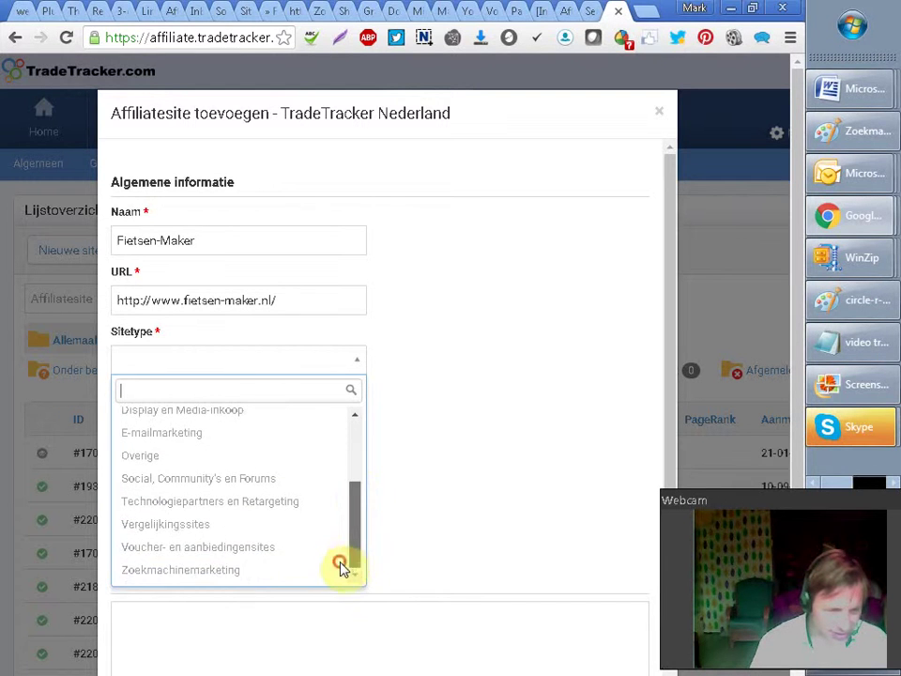
click(218, 572)
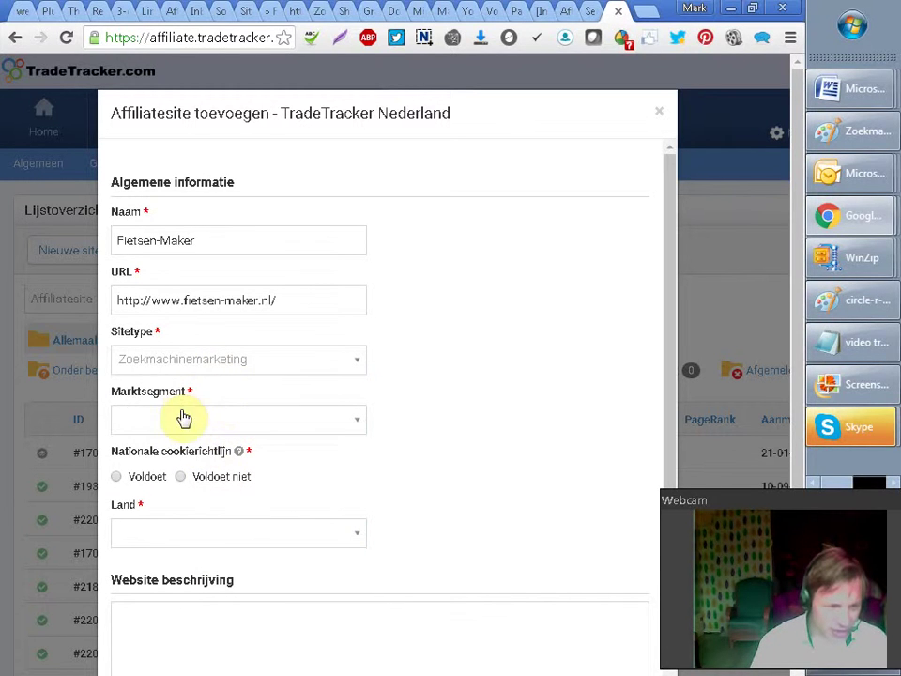
- Set the market segment to Sport en recreatie and mark the national cookie directive as Voldoet
click(231, 419)
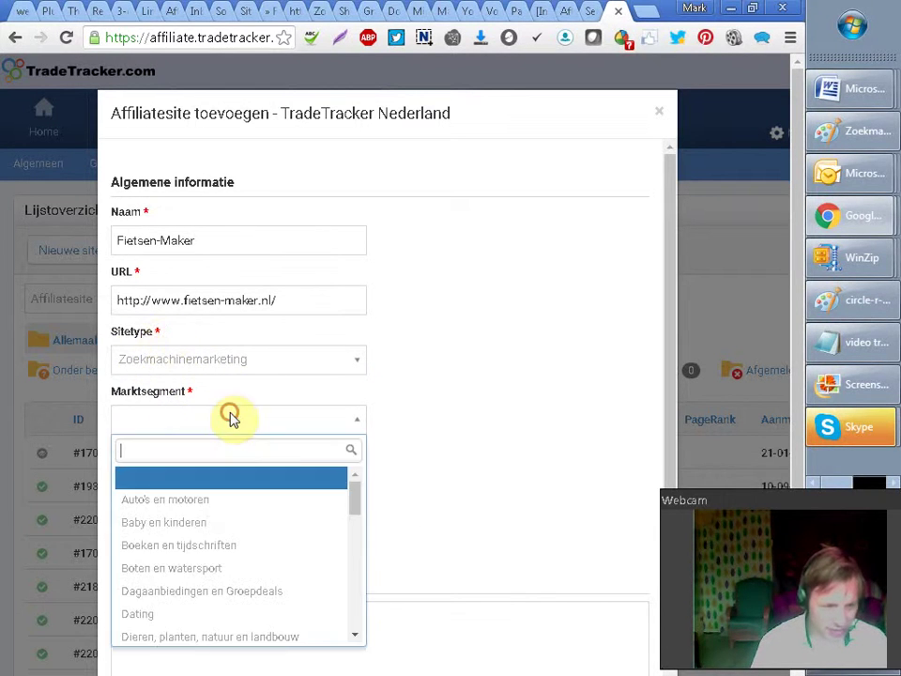
drag(358, 491, 354, 608)
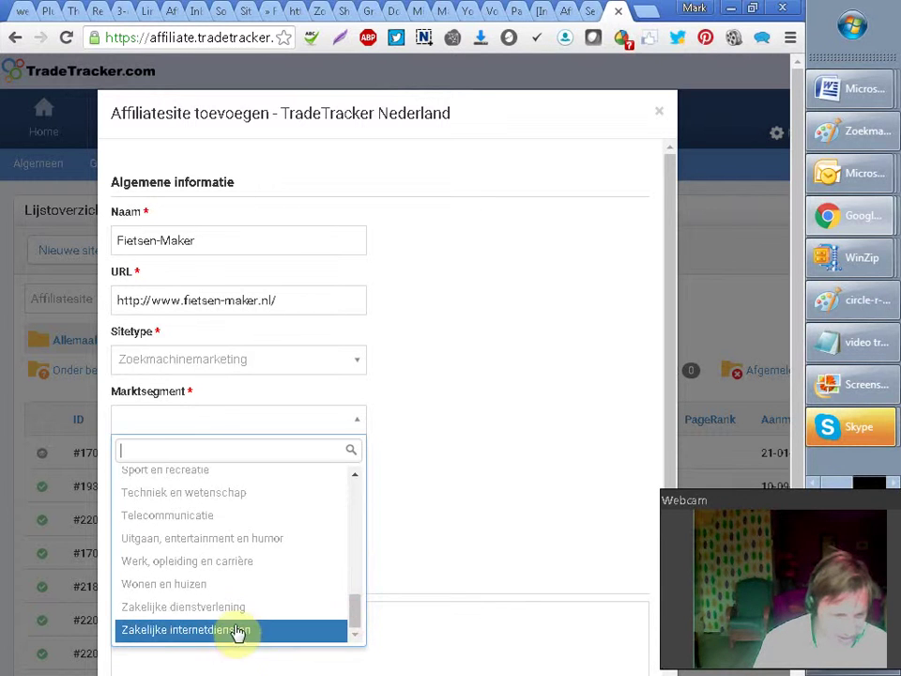
drag(352, 611, 361, 583)
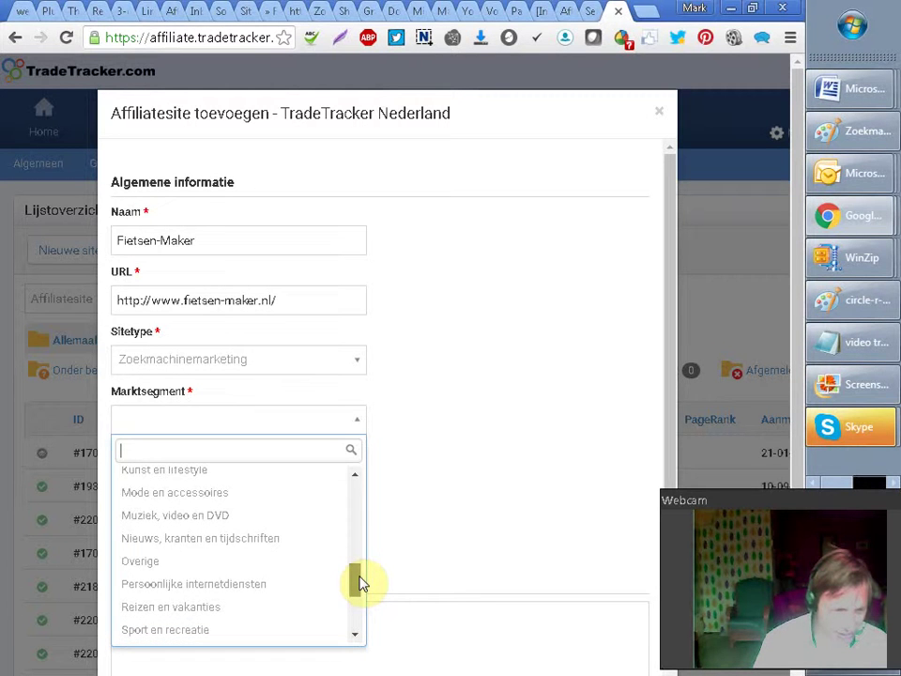
drag(361, 582, 374, 527)
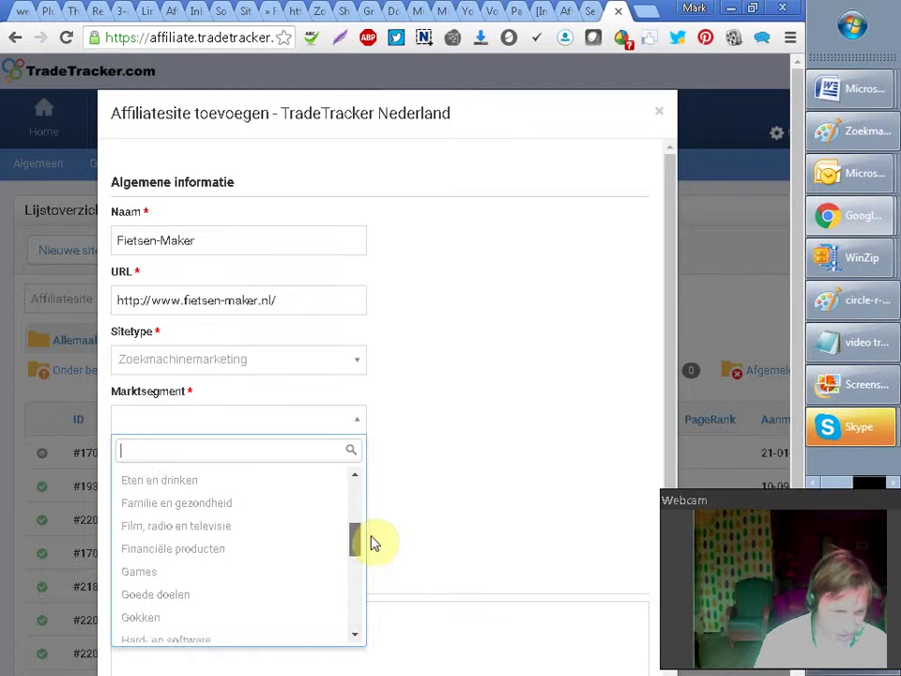
drag(371, 538, 346, 610)
click(223, 490)
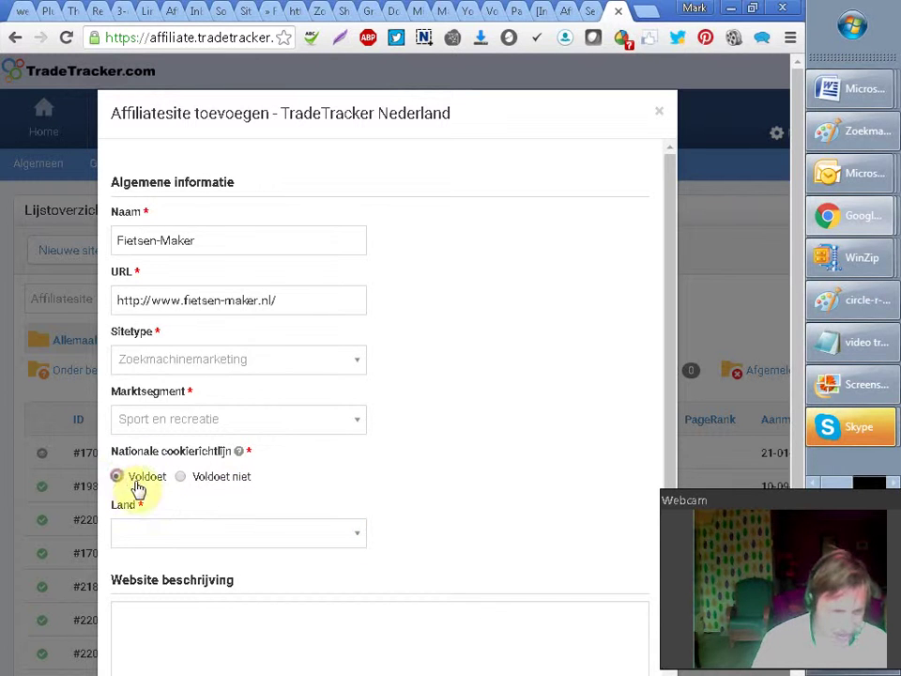
drag(109, 451, 230, 460)
right_click(250, 455)
click(287, 462)
- Set the new affiliate site's country to Nederland
click(142, 534)
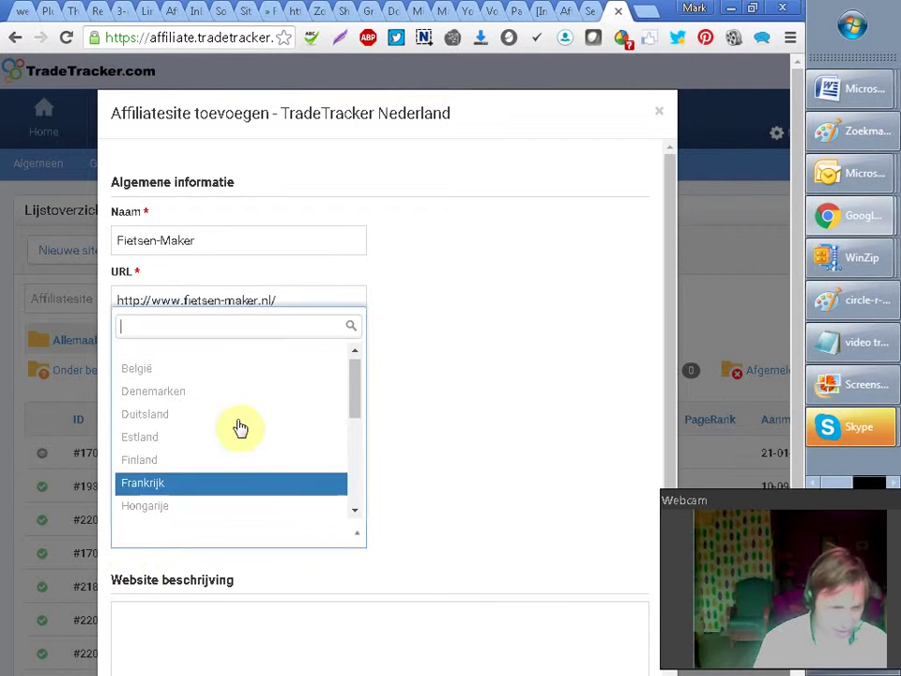
drag(355, 372, 352, 428)
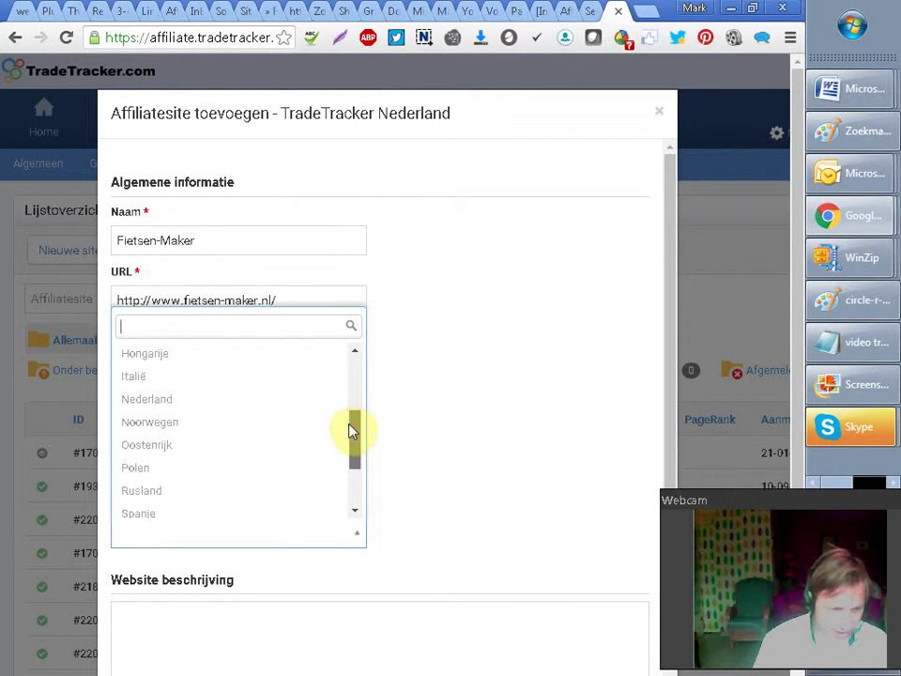
click(276, 404)
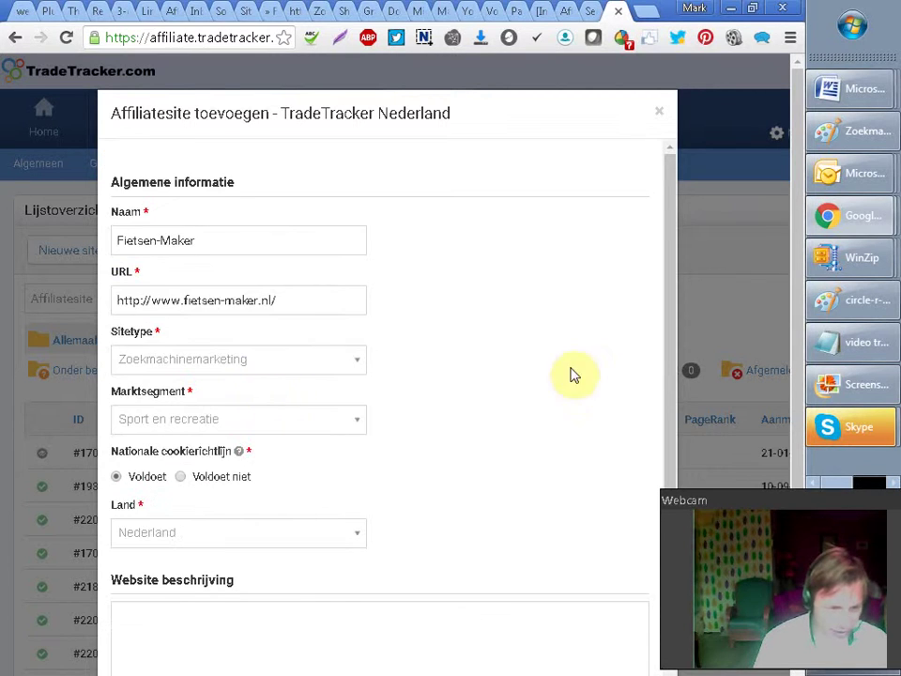
drag(674, 313, 676, 422)
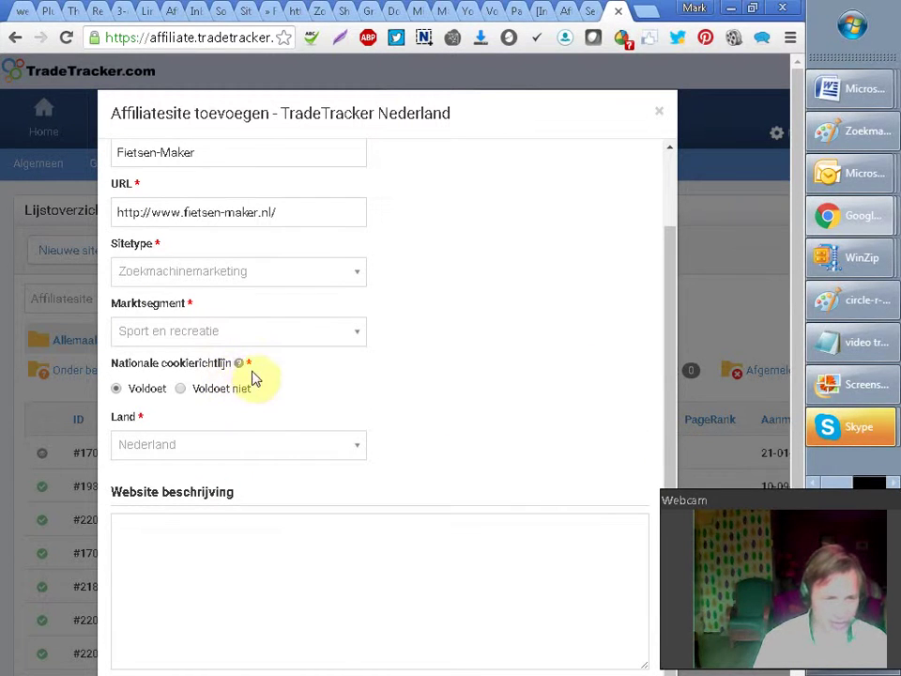
- Switch to the Fietsen-Maker.nl WordPress admin and search the plugin directory for "cookie law"
click(44, 16)
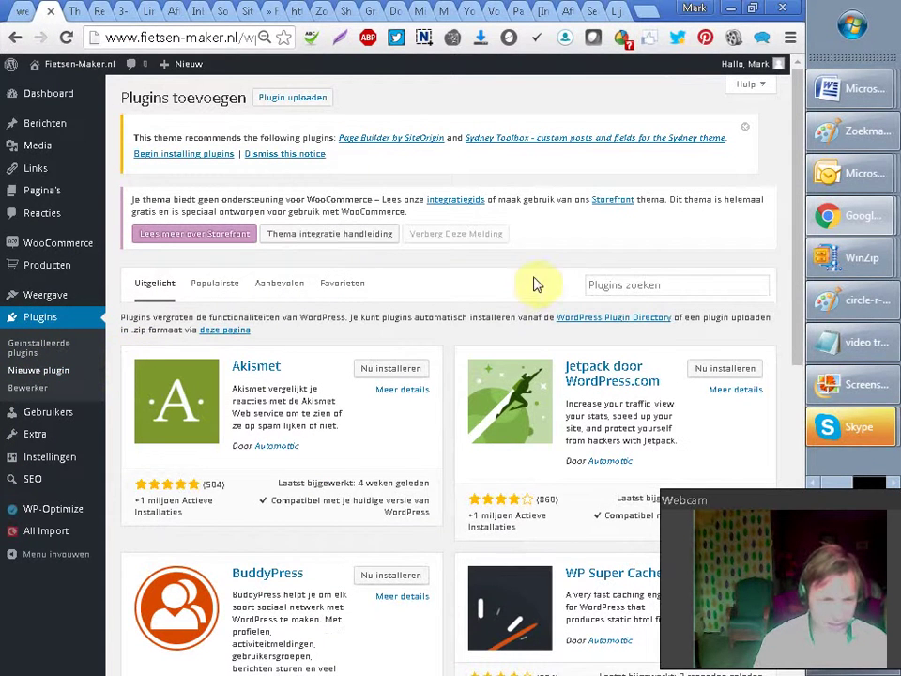
click(634, 286)
text(COK)
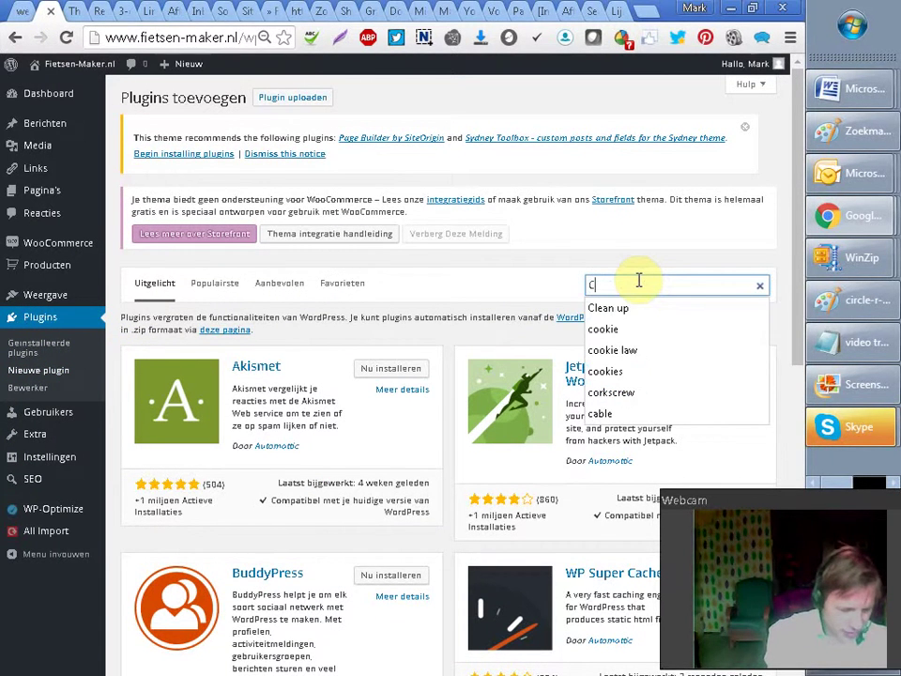
key(BackSpace)
key(BackSpace)
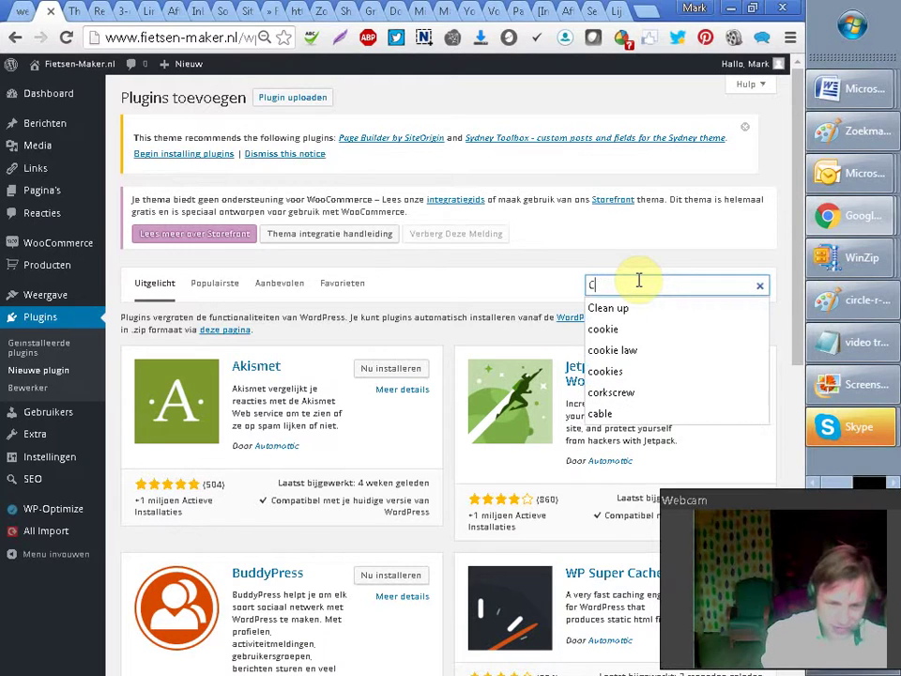
click(639, 351)
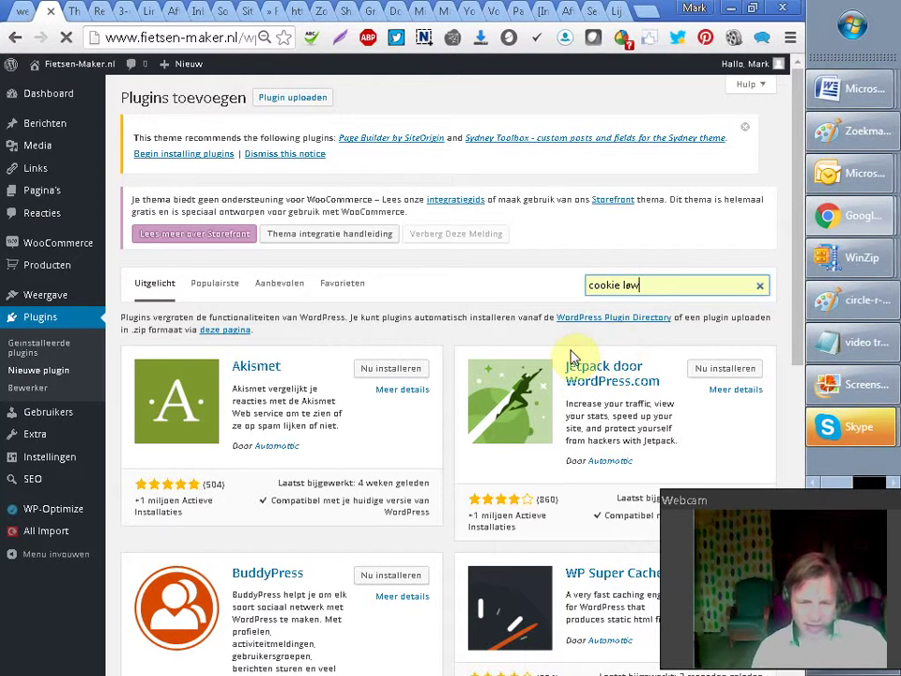
key(Return)
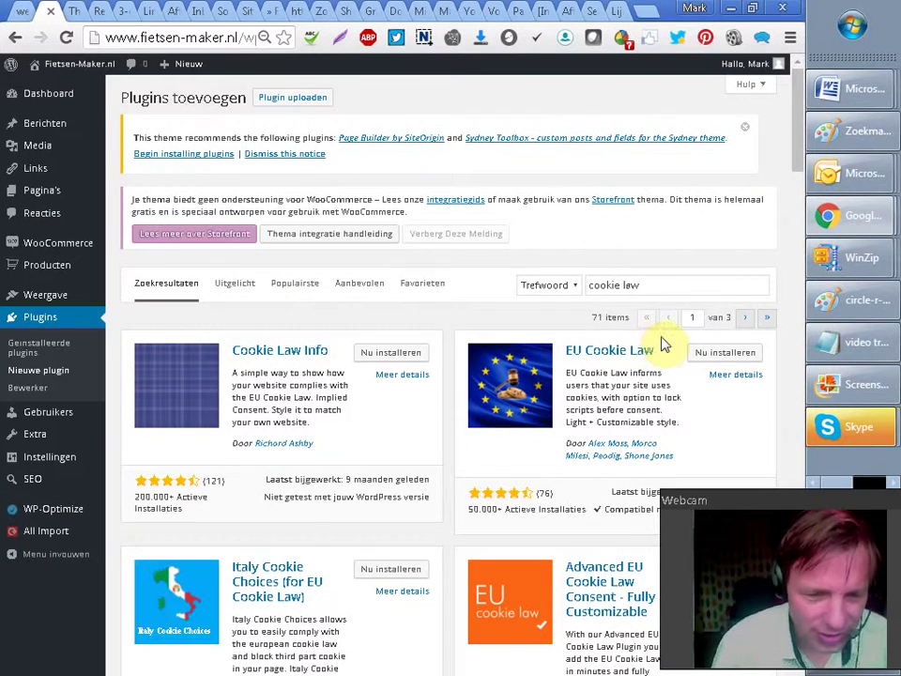
- Open the details of the EU Cookie Law plugin and view its screenshots
drag(801, 140, 796, 168)
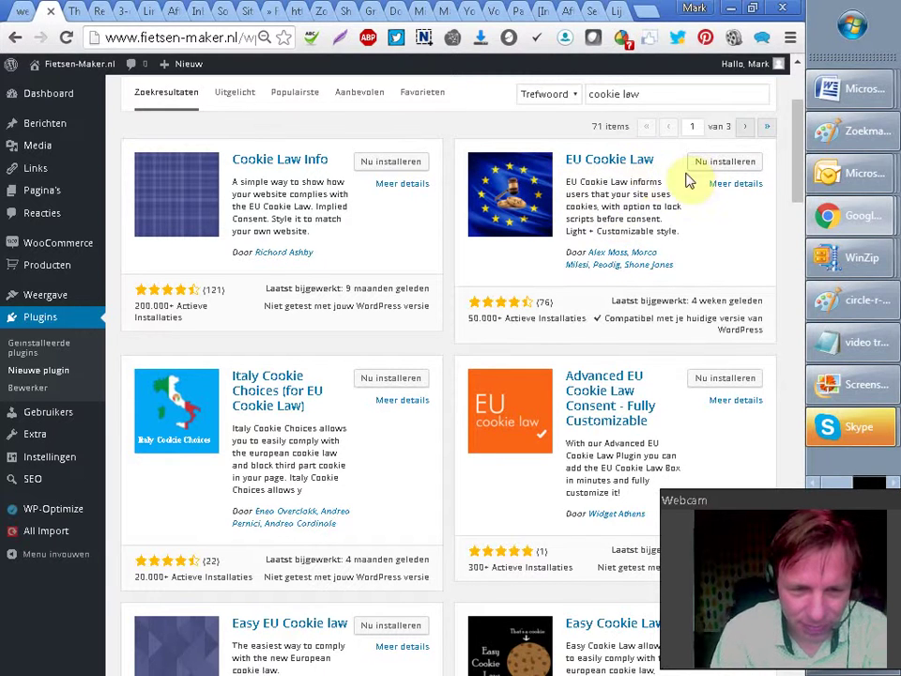
click(718, 188)
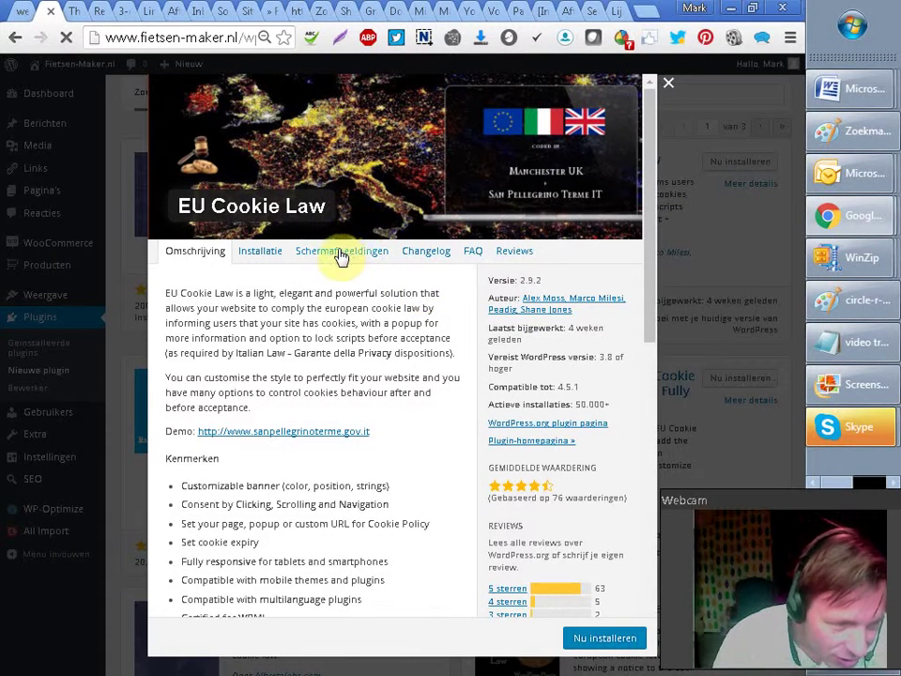
click(342, 255)
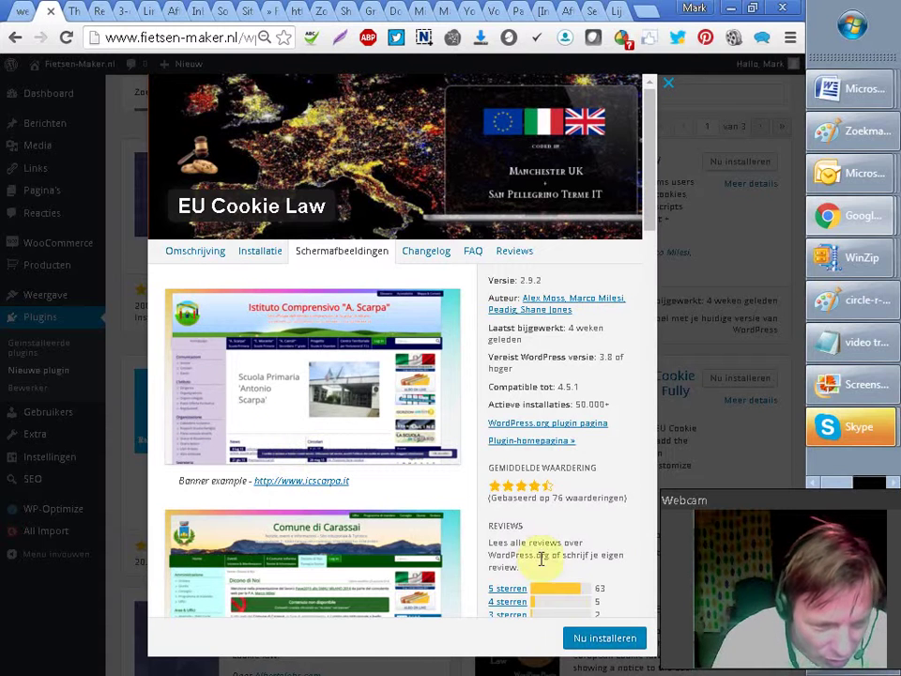
- Install the EU Cookie Law plugin and activate it on the site
click(599, 642)
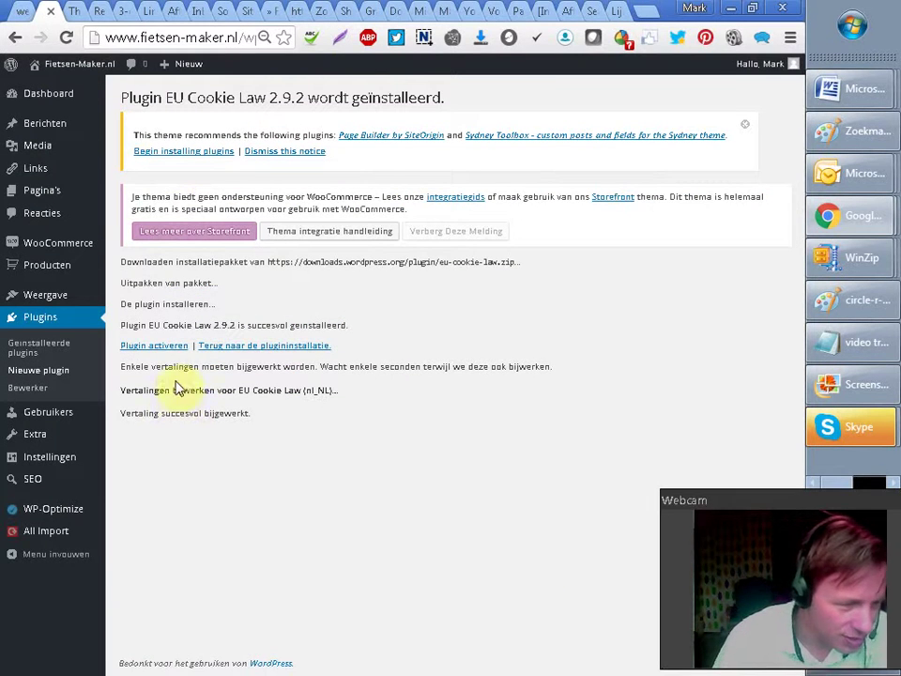
click(156, 349)
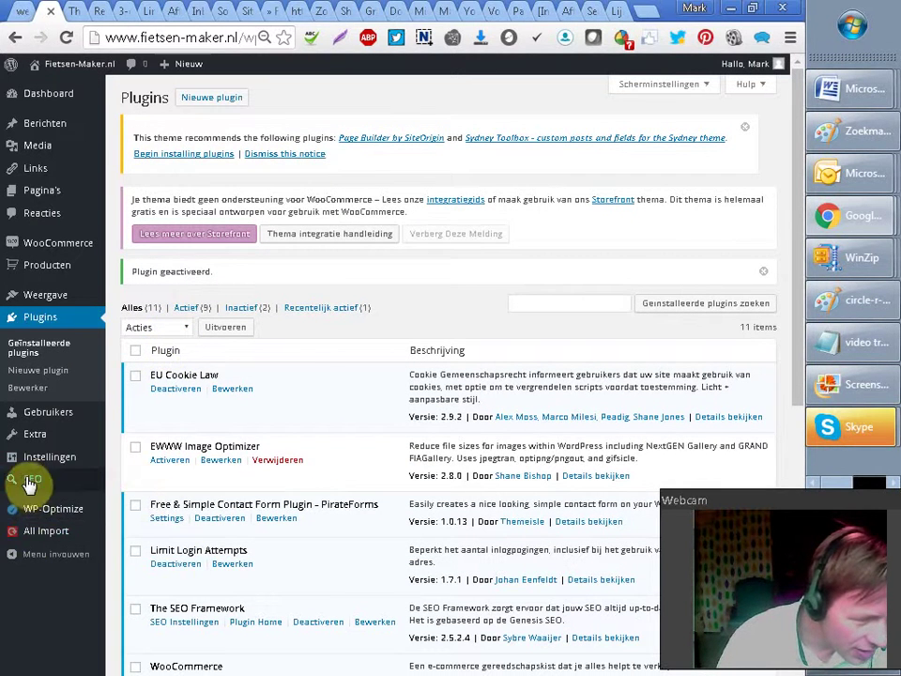
- Open the EU Cookie Law plugin settings and change the banner's background color to orange
mouse_move(65, 460)
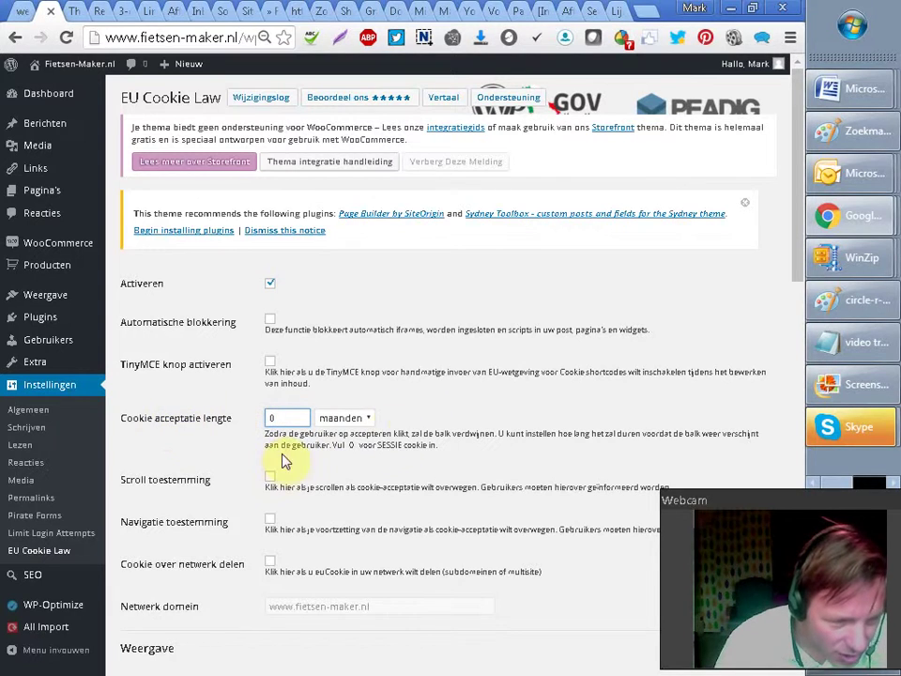
scroll(794, 213, down, 5)
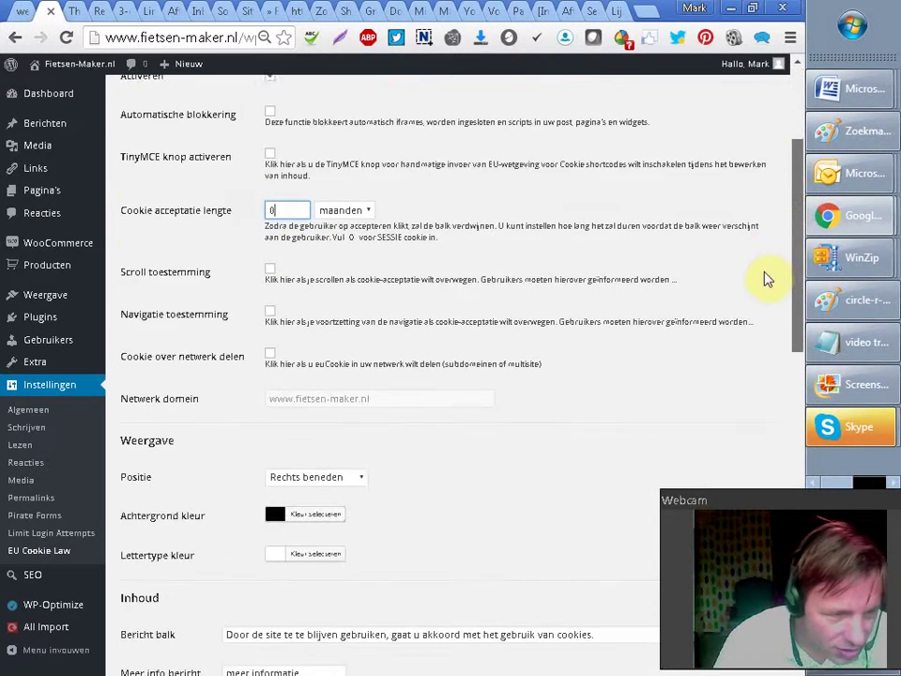
scroll(711, 342, down, 1)
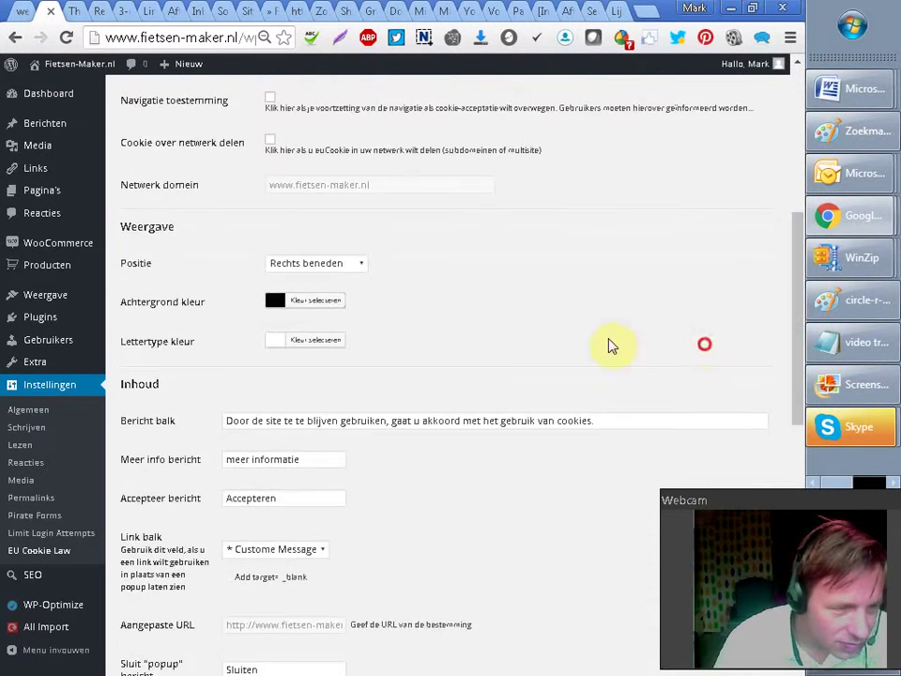
click(279, 301)
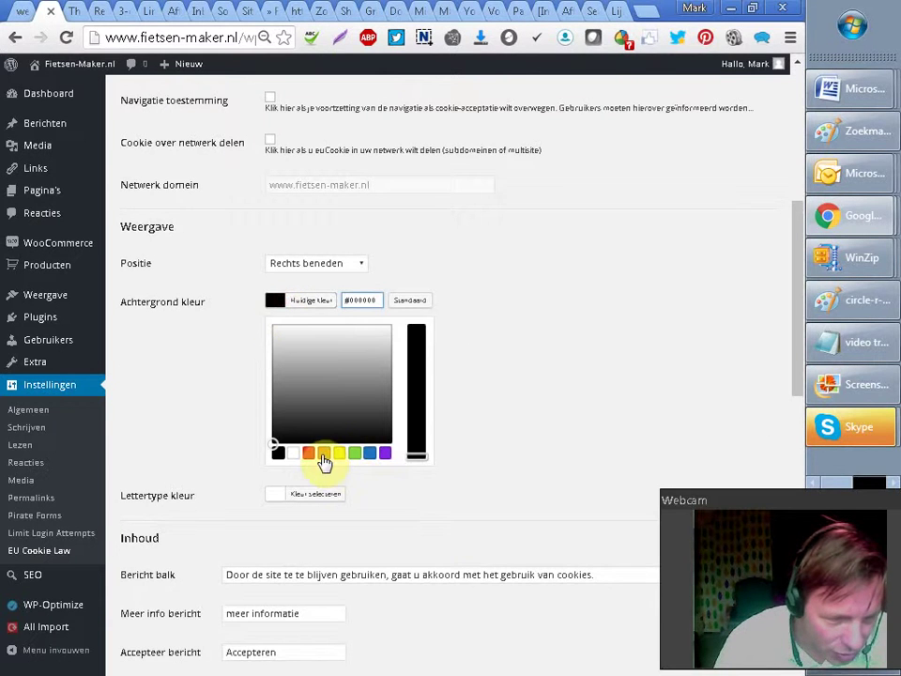
click(324, 455)
click(182, 384)
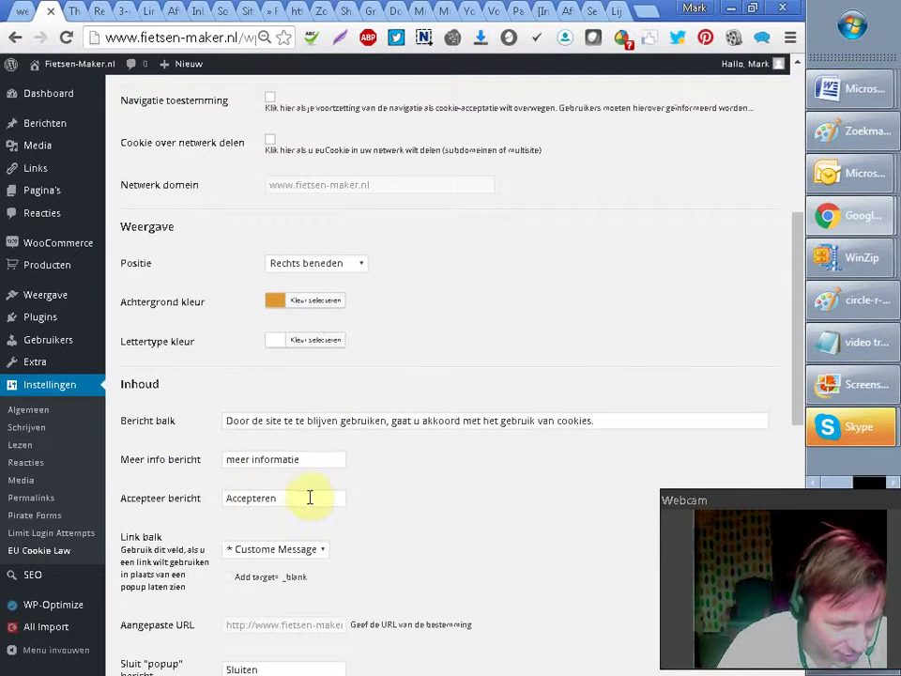
- Keep the link option at Custome Message, save the EU Cookie Law settings, and view the cookie banner on the site's homepage
click(307, 552)
click(307, 551)
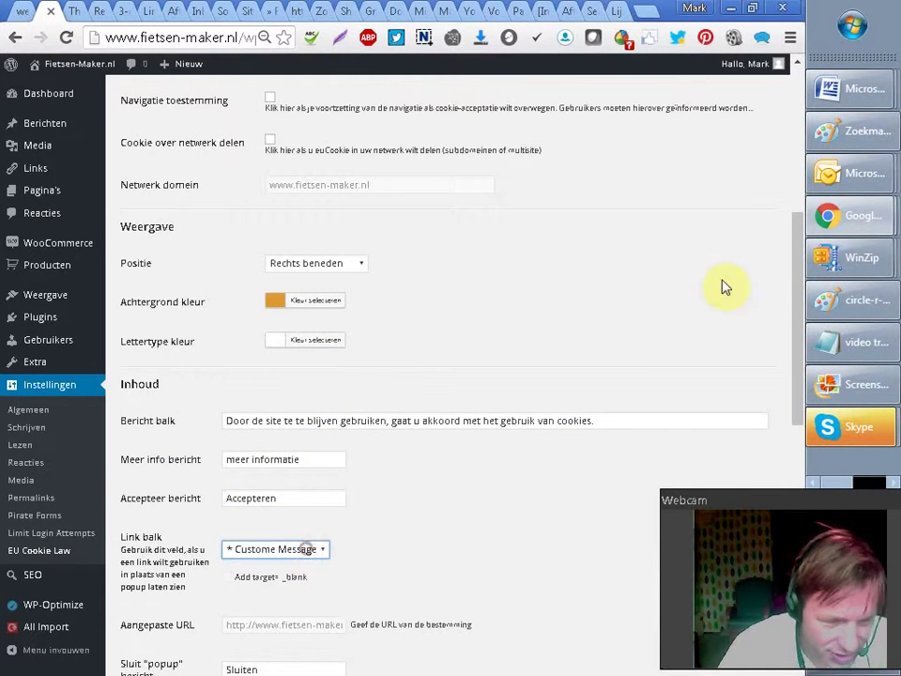
drag(796, 246, 749, 503)
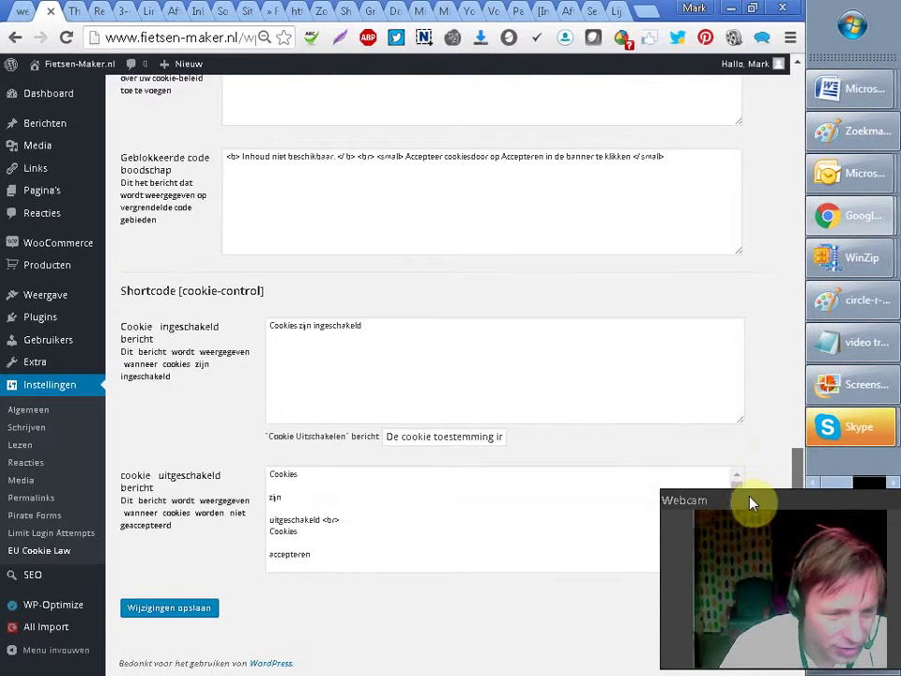
click(170, 610)
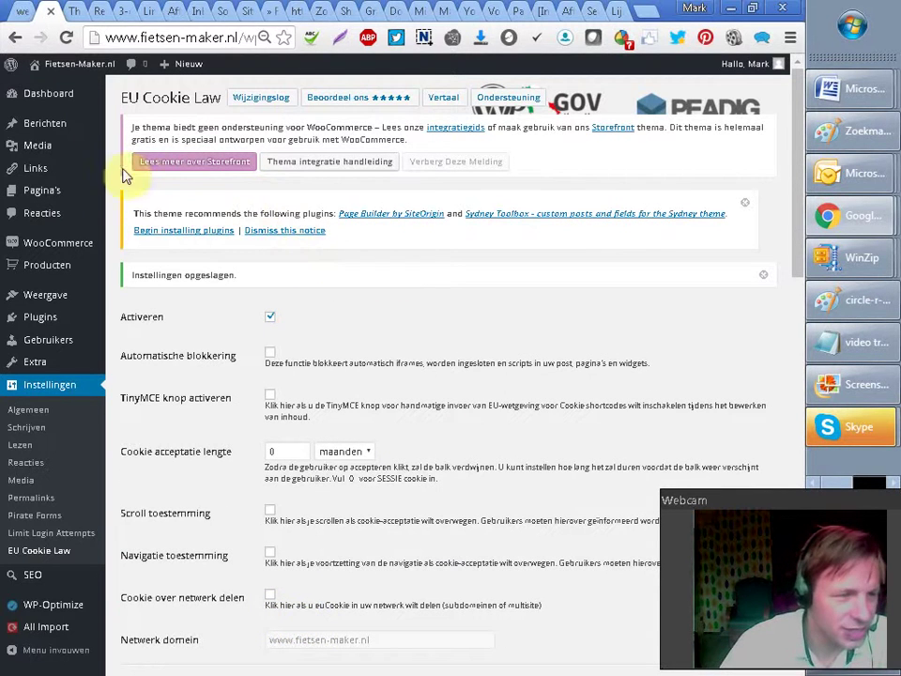
mouse_move(62, 89)
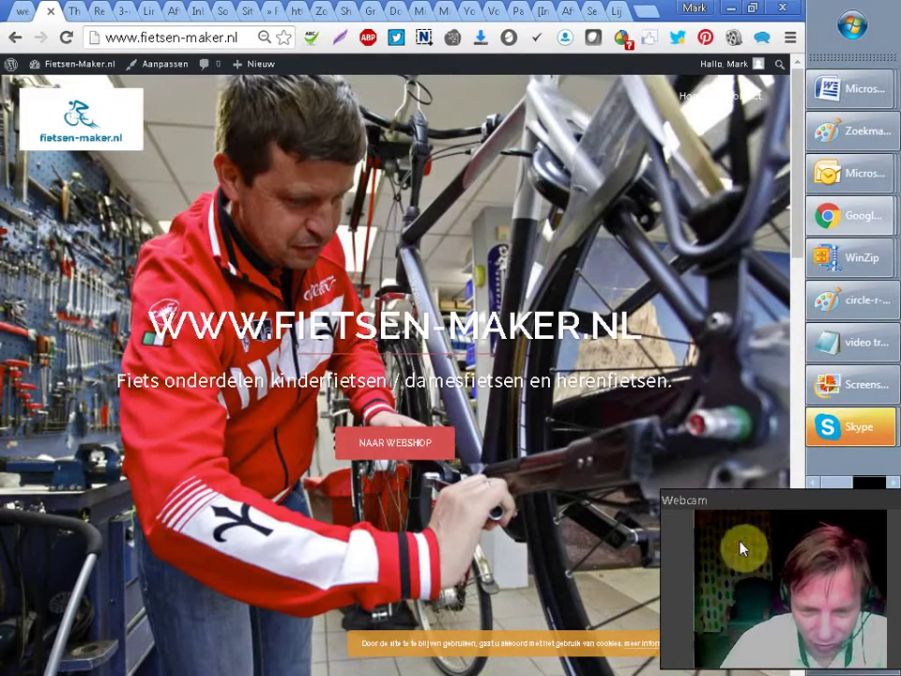
drag(738, 500, 313, 285)
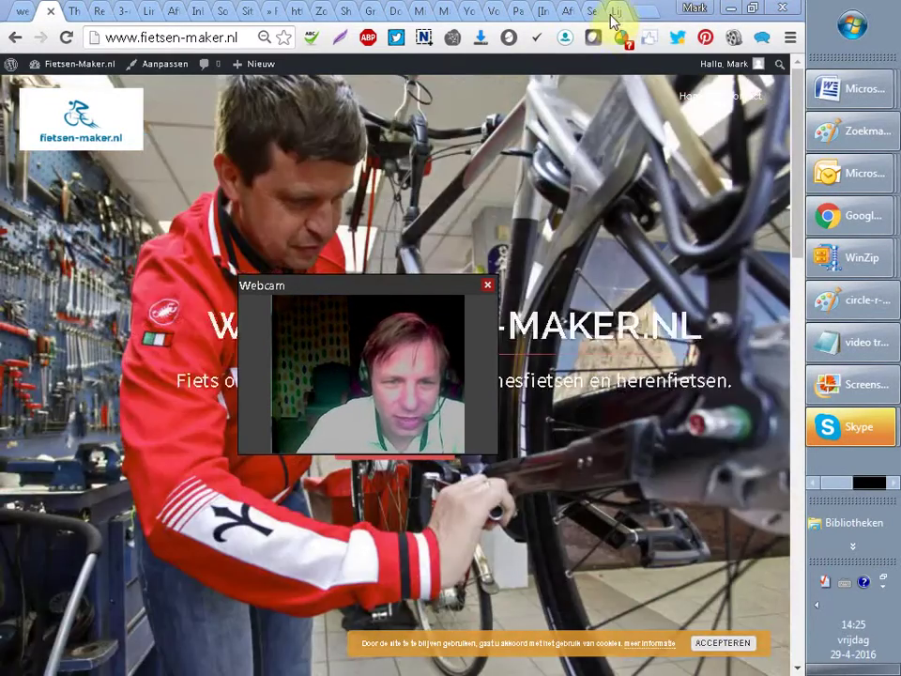
- Copy the tagline "Fiets Onderdelen kinderfietsen, damesfietsen en herenfietsen." from the fietsen-maker.nl homepage for TradeTracker's website description
click(595, 13)
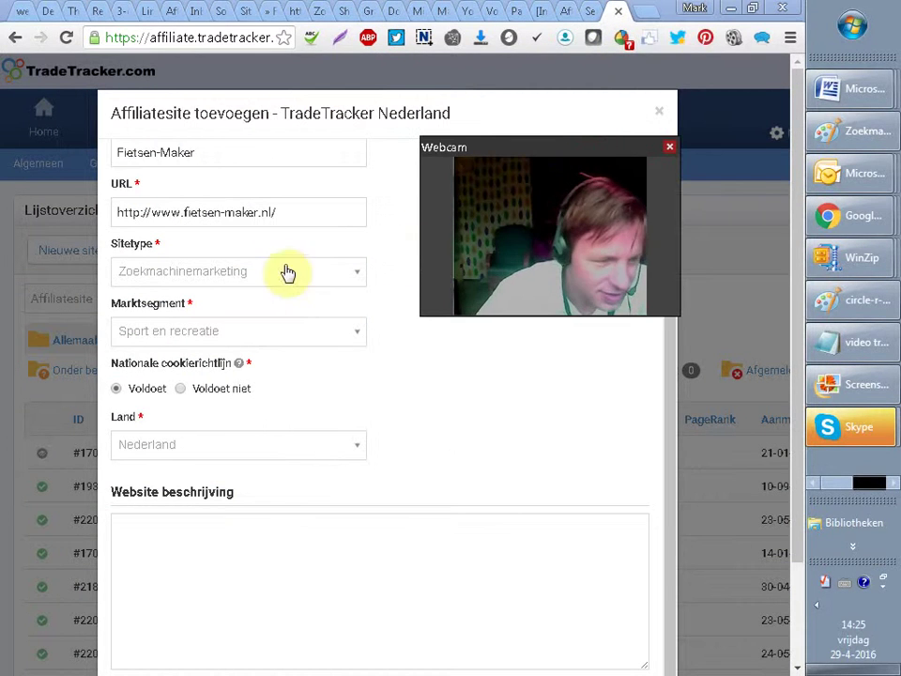
click(242, 537)
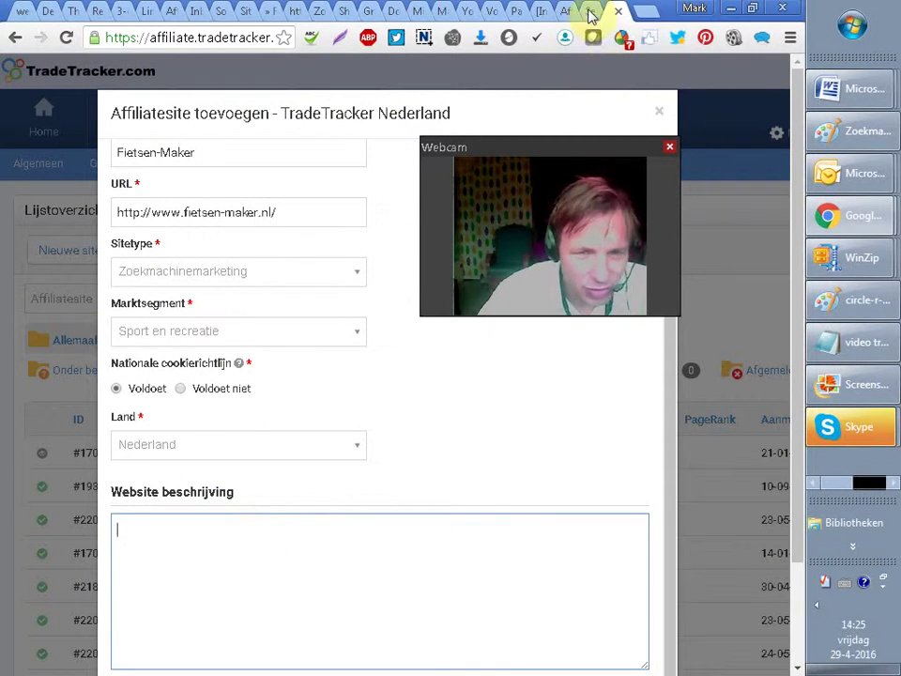
click(642, 14)
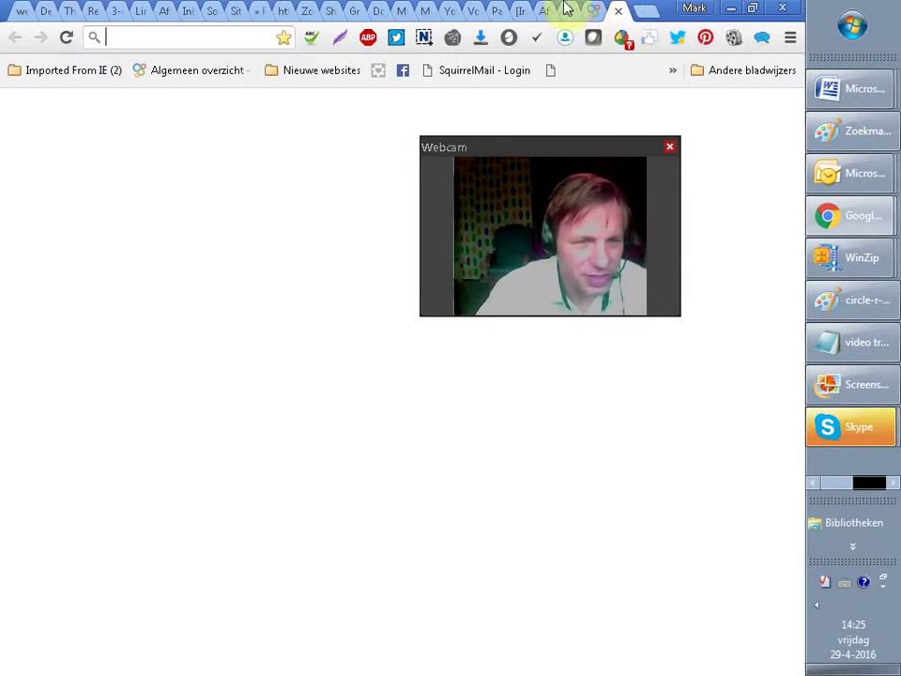
click(67, 12)
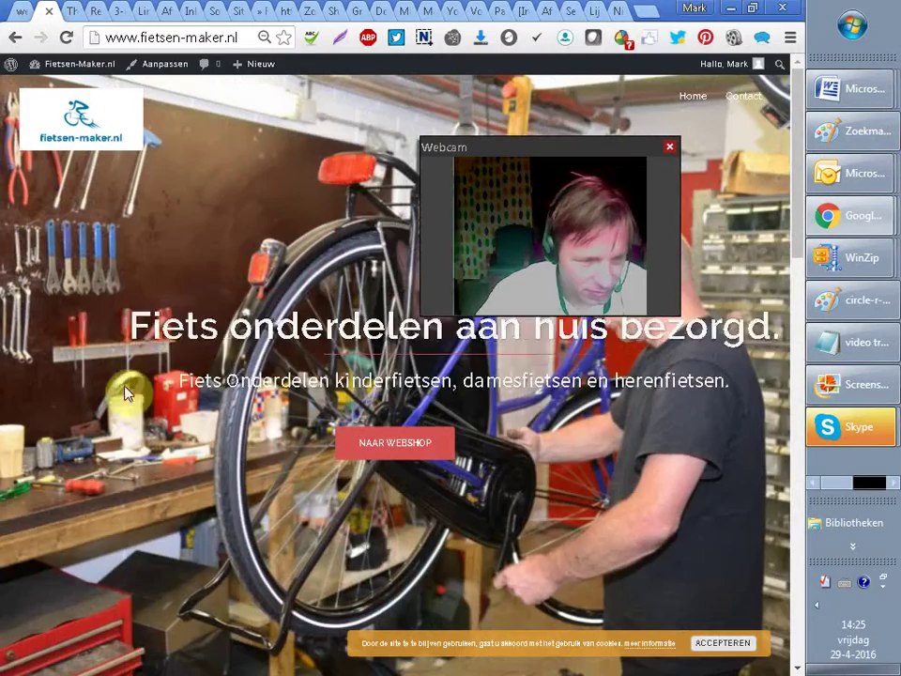
drag(120, 383, 665, 398)
key(ctrl+c)
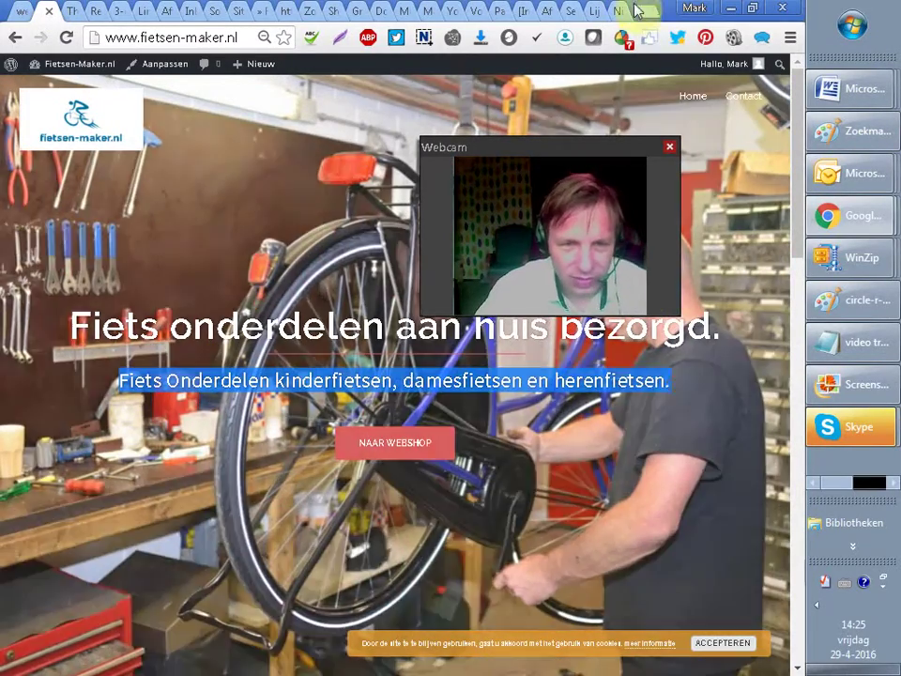
- Paste the copied tagline as the website description in the TradeTracker form and add the new affiliate site
click(617, 10)
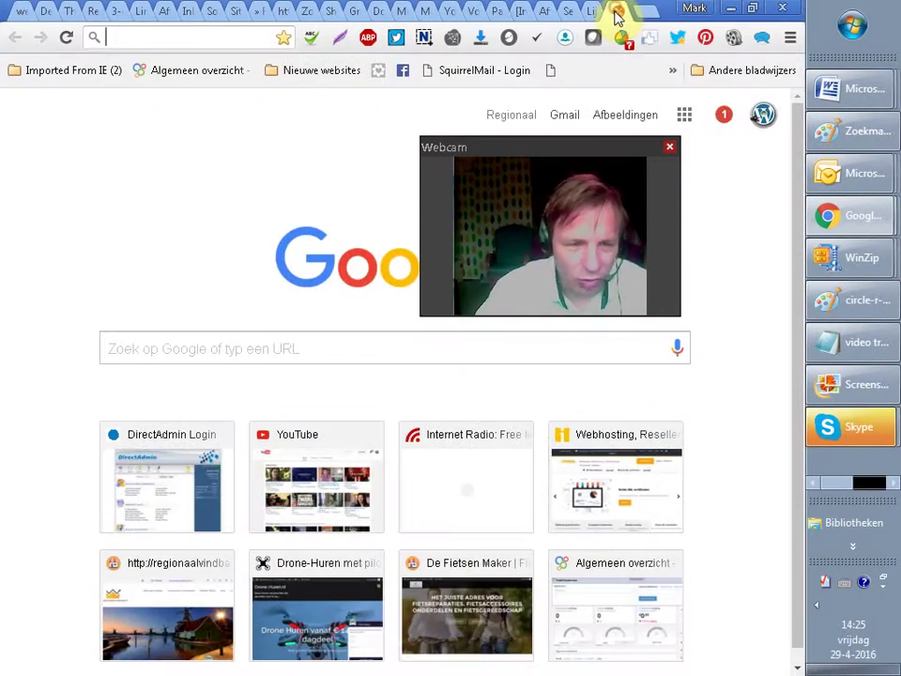
click(594, 10)
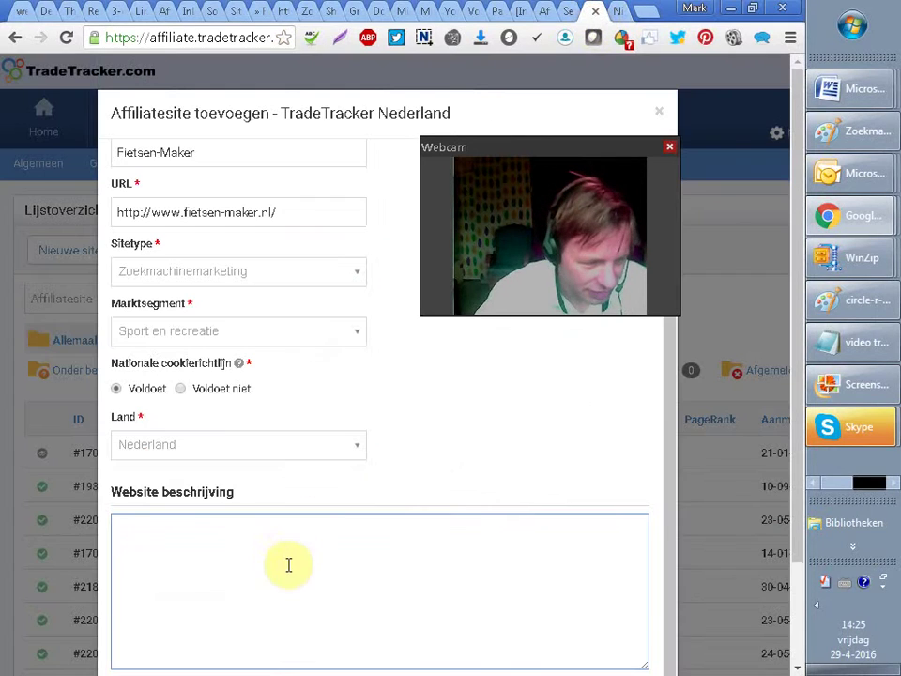
key(ctrl+v)
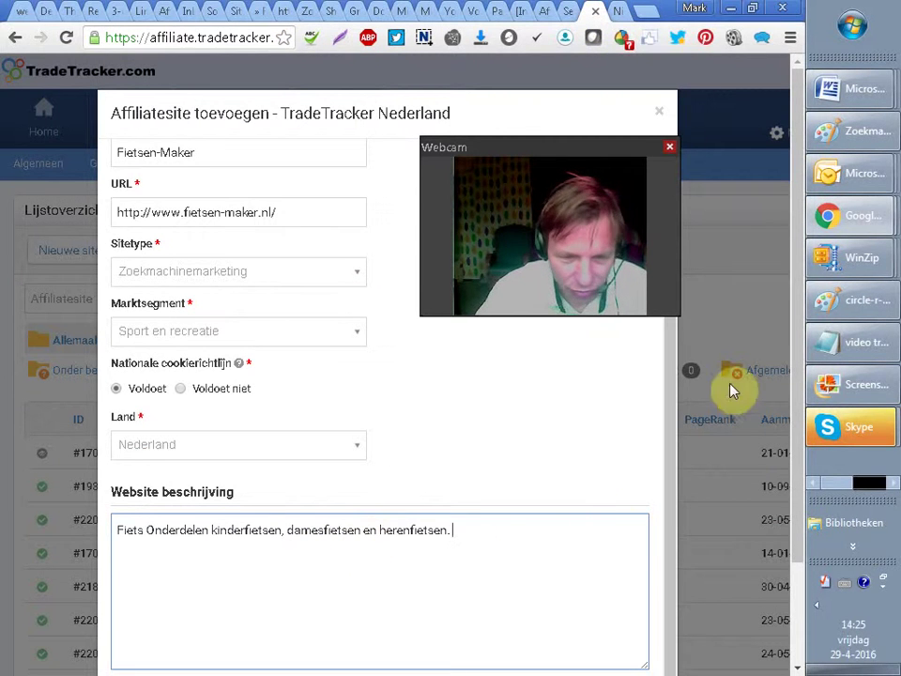
scroll(792, 364, down, 3)
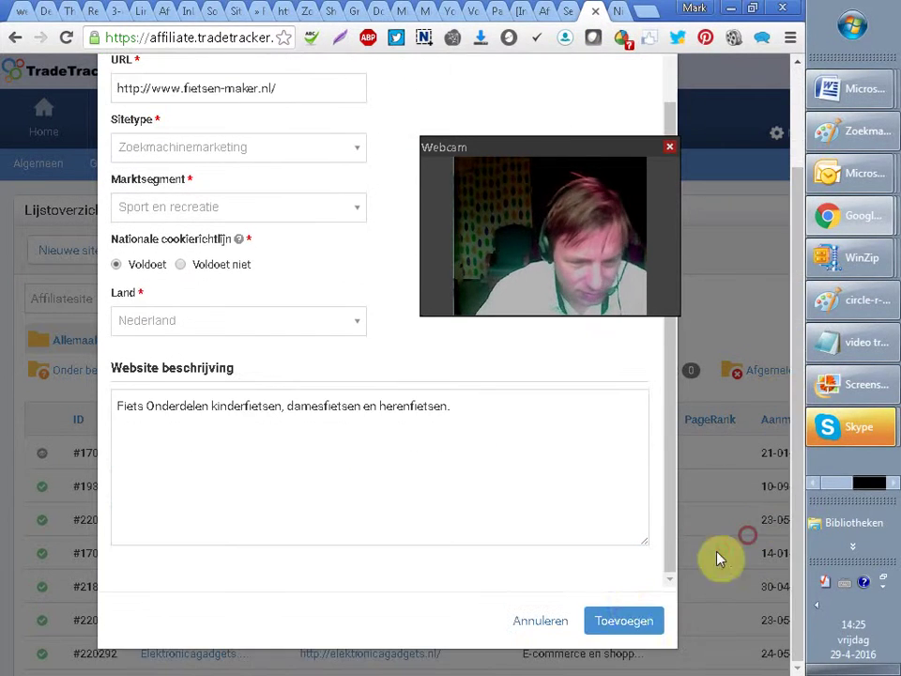
click(614, 622)
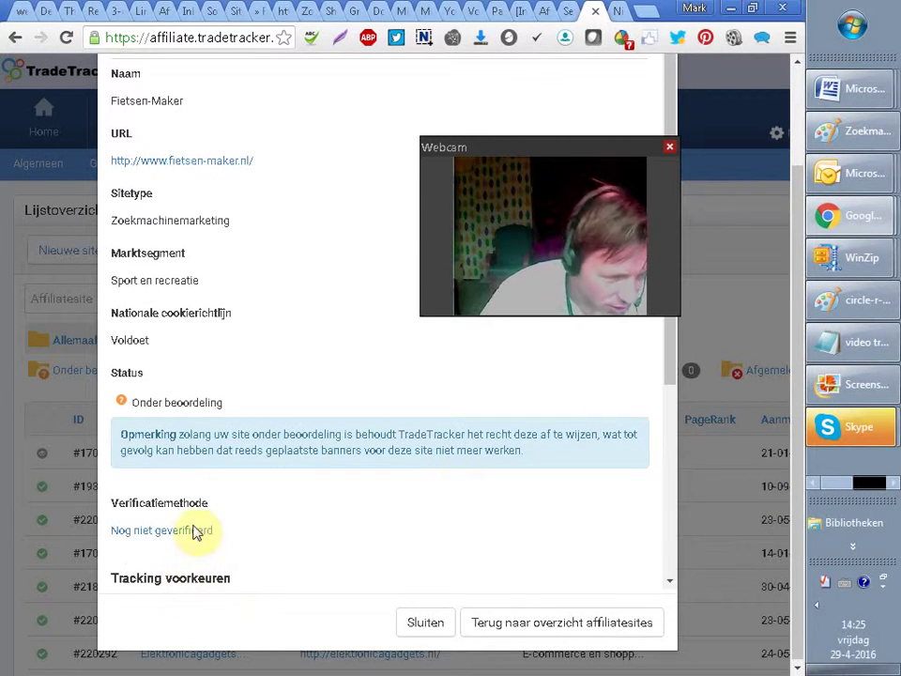
- Open the Fietsen-Maker affiliate site's details page and read the note below its status
click(170, 532)
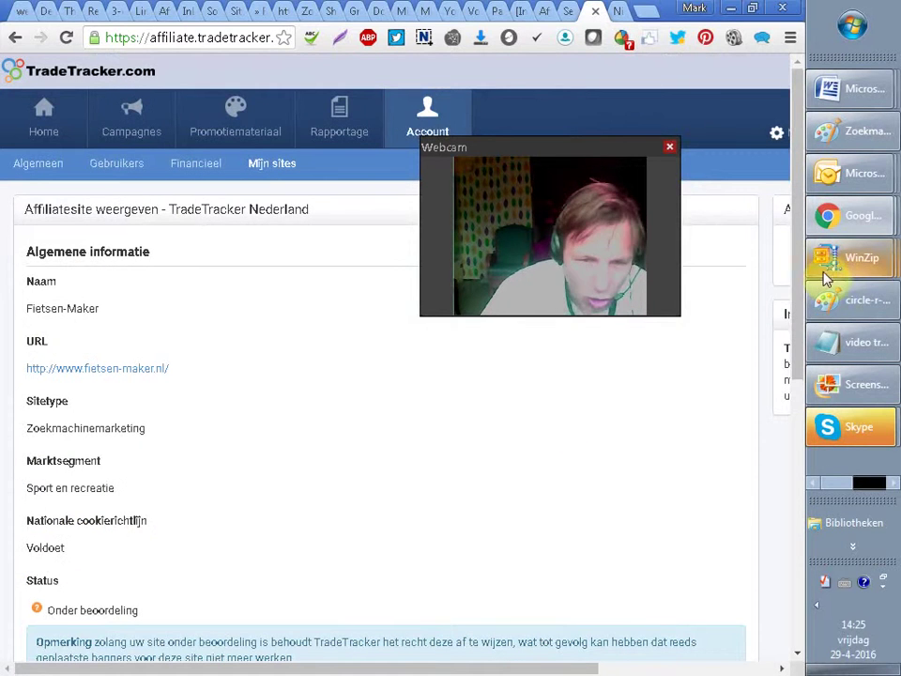
drag(800, 278, 747, 467)
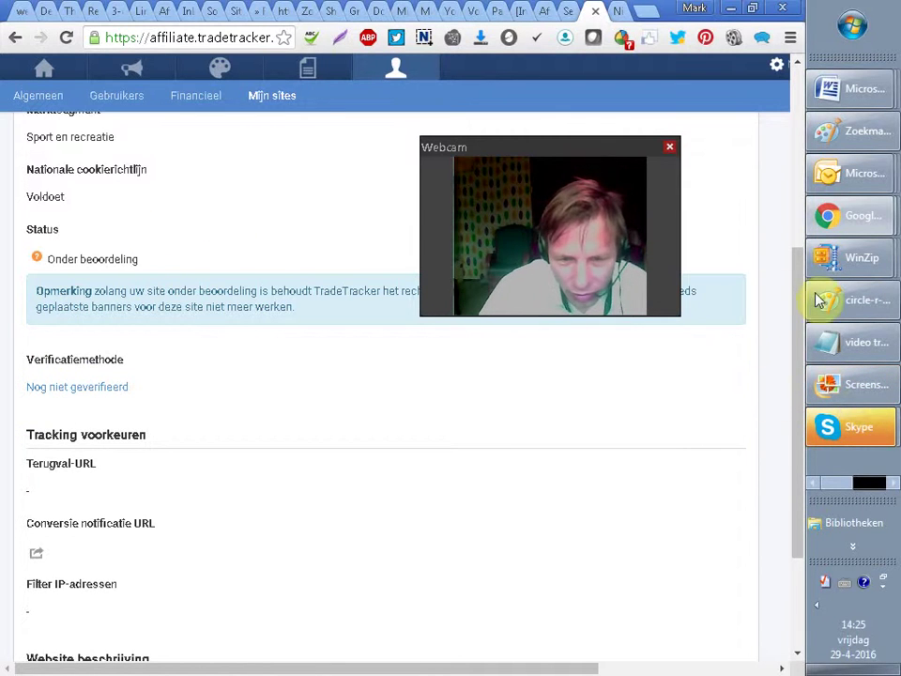
scroll(801, 275, up, 3)
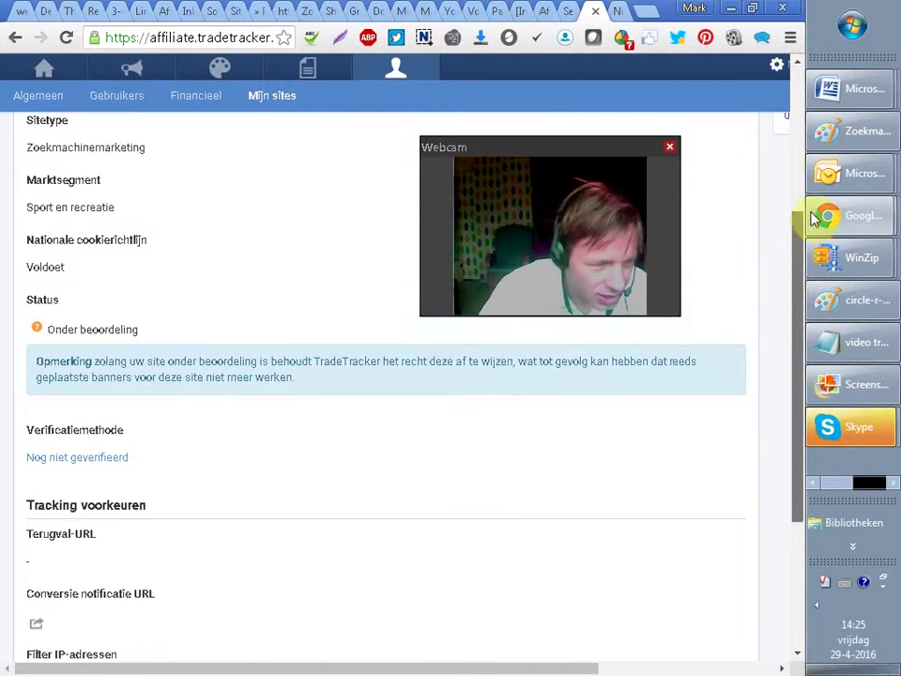
scroll(838, 151, down, 3)
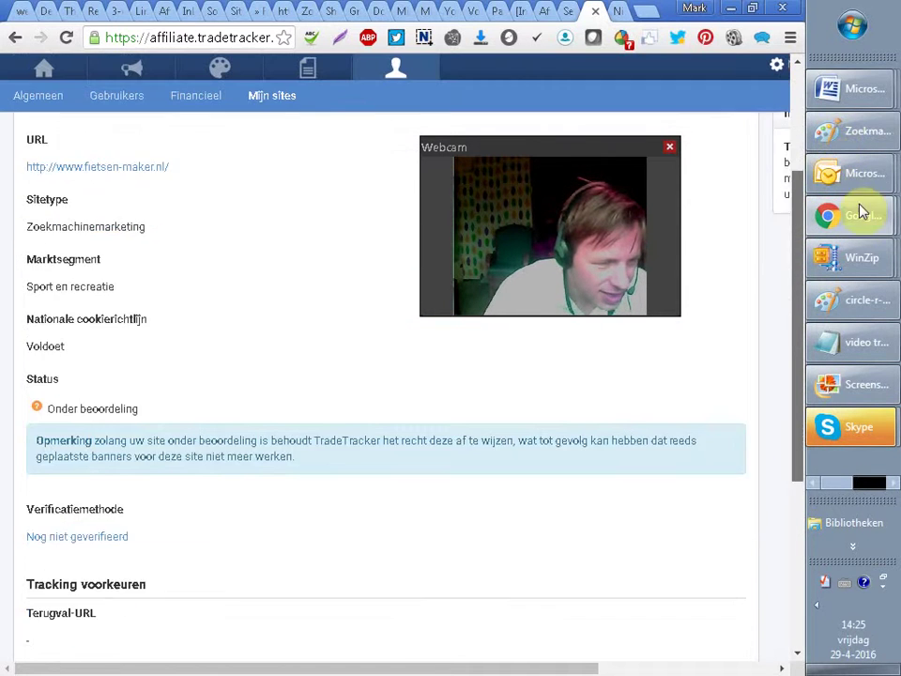
scroll(826, 245, up, 1)
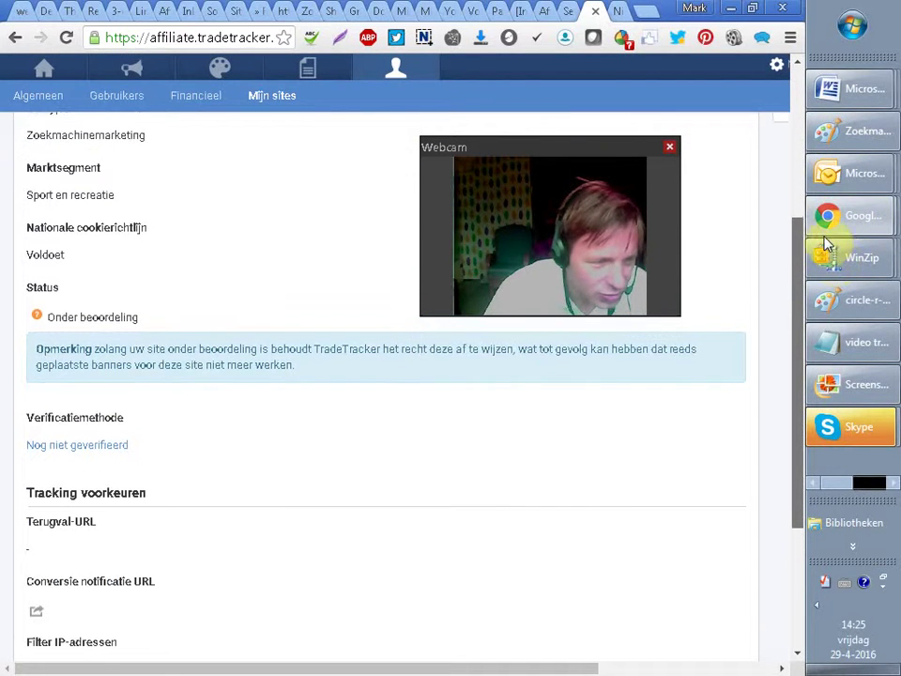
drag(37, 352, 306, 375)
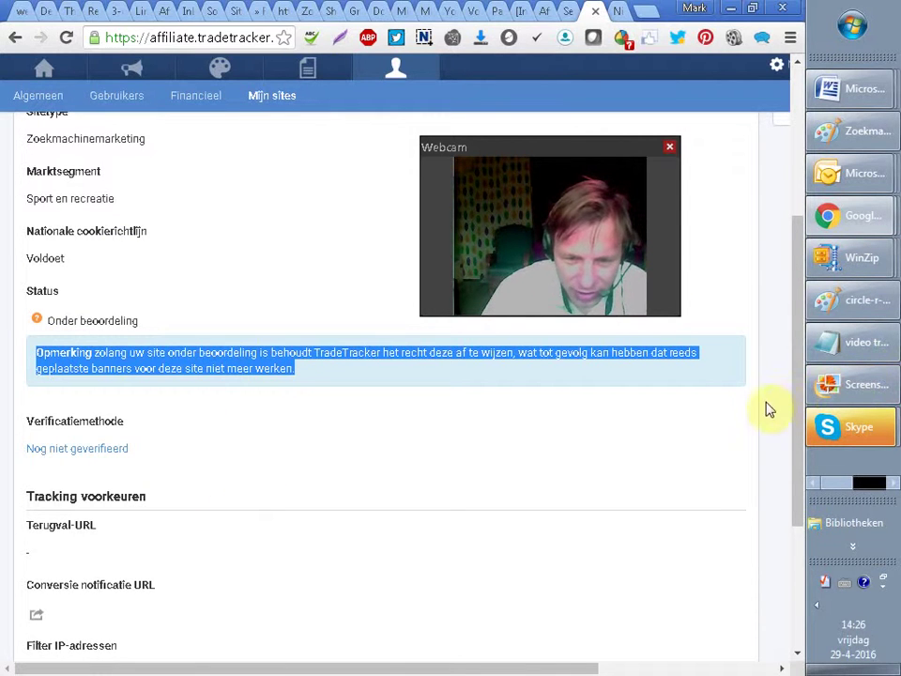
- Go to the site verification page for Fietsen-Maker and show the alternative verification methods
scroll(801, 395, down, 1)
drag(799, 403, 766, 467)
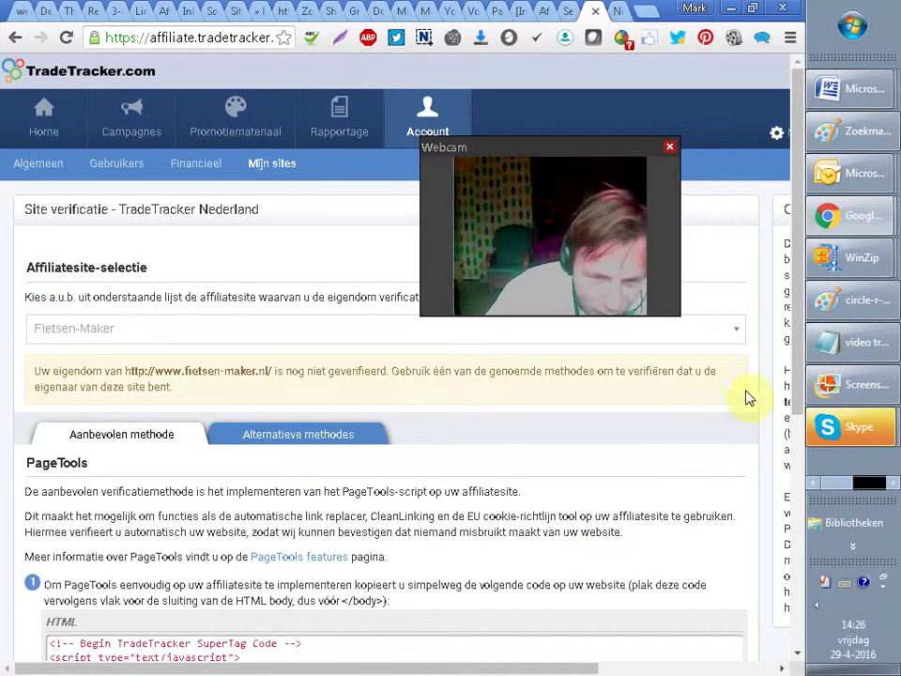
drag(799, 376, 784, 441)
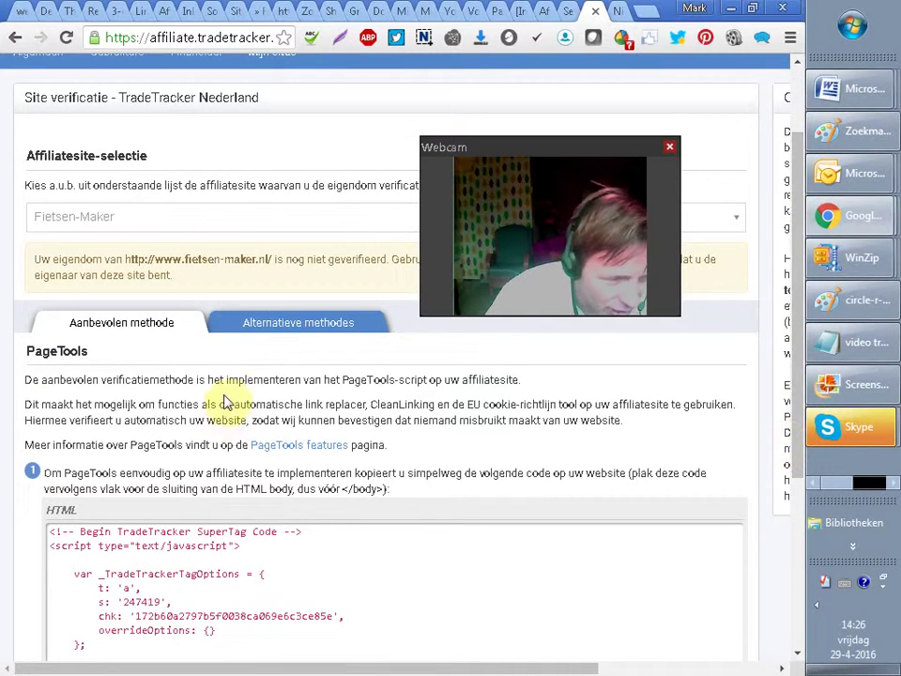
click(261, 328)
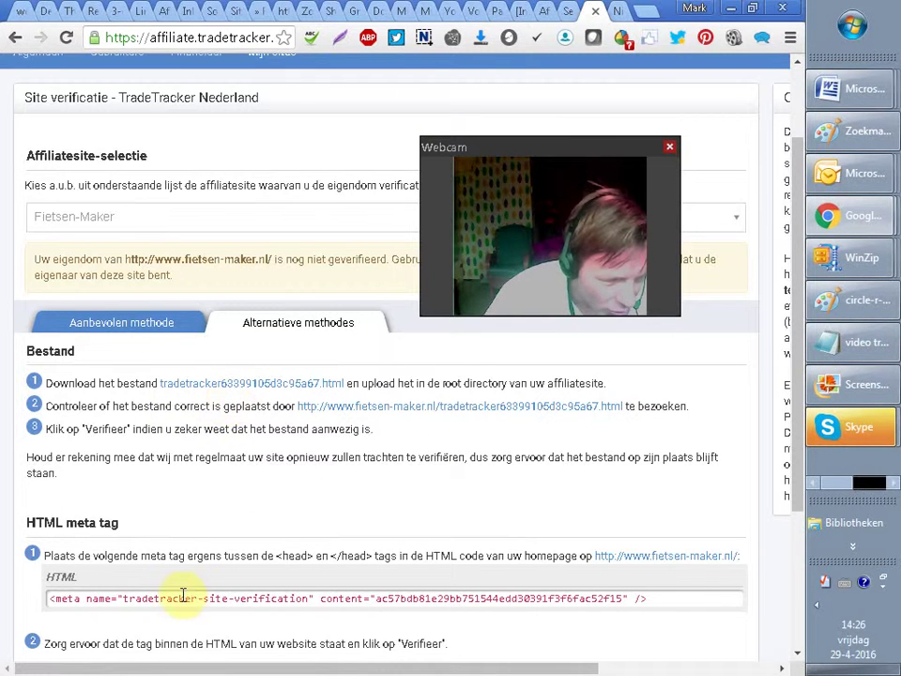
- Copy the complete TradeTracker site verification HTML meta tag
drag(50, 601, 659, 598)
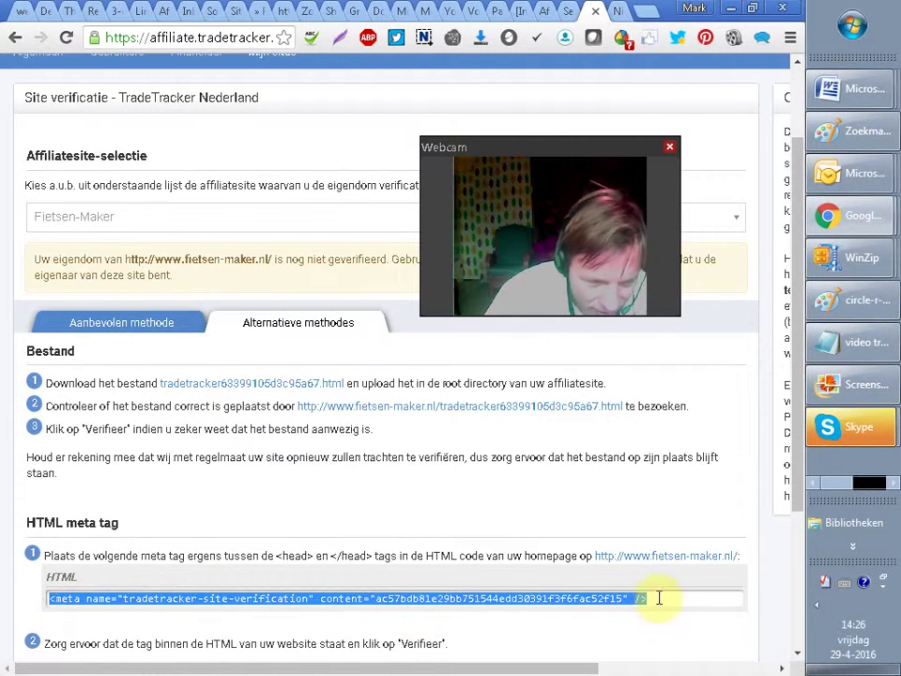
right_click(549, 595)
click(514, 467)
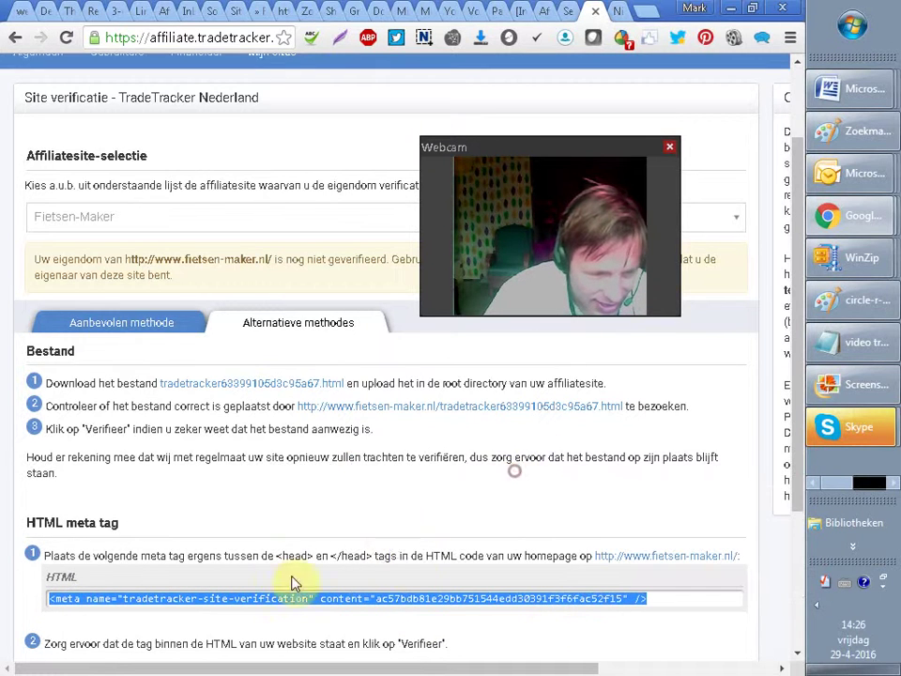
- Read the instruction on where to place the meta tag in the homepage code and reselect the whole tag
drag(246, 555, 760, 554)
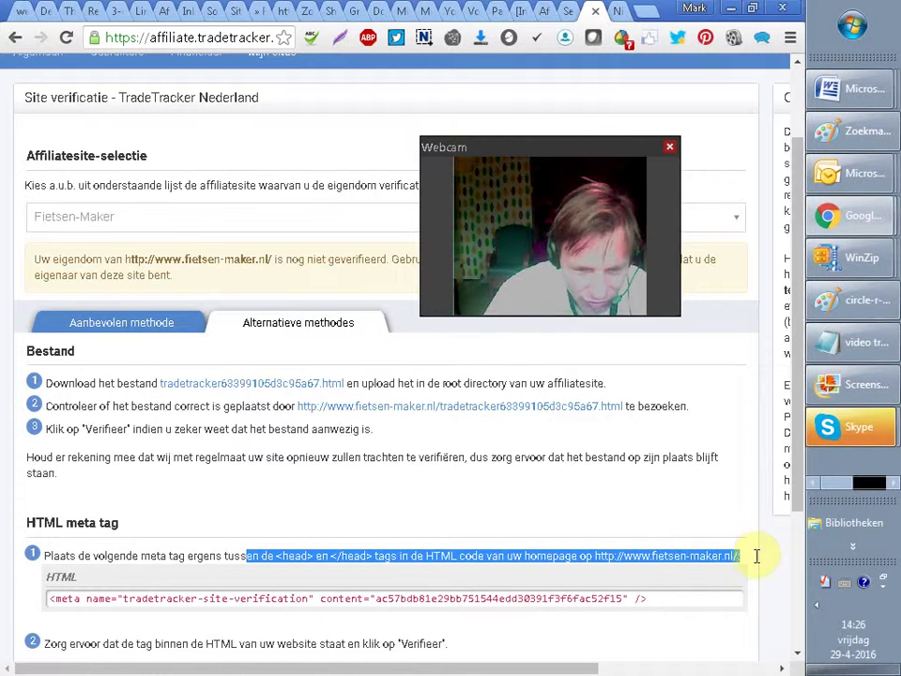
click(415, 577)
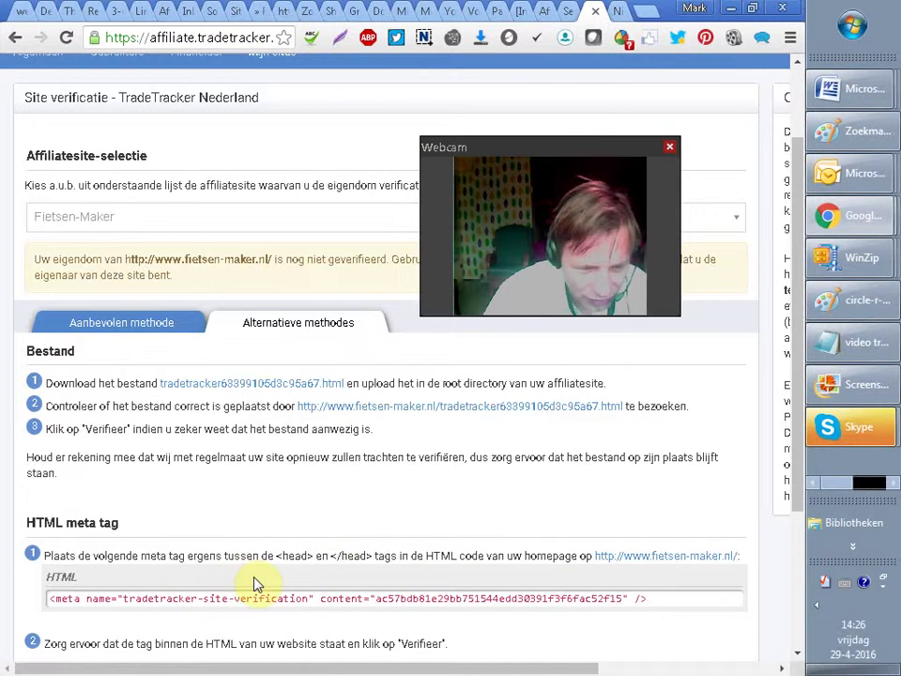
click(209, 597)
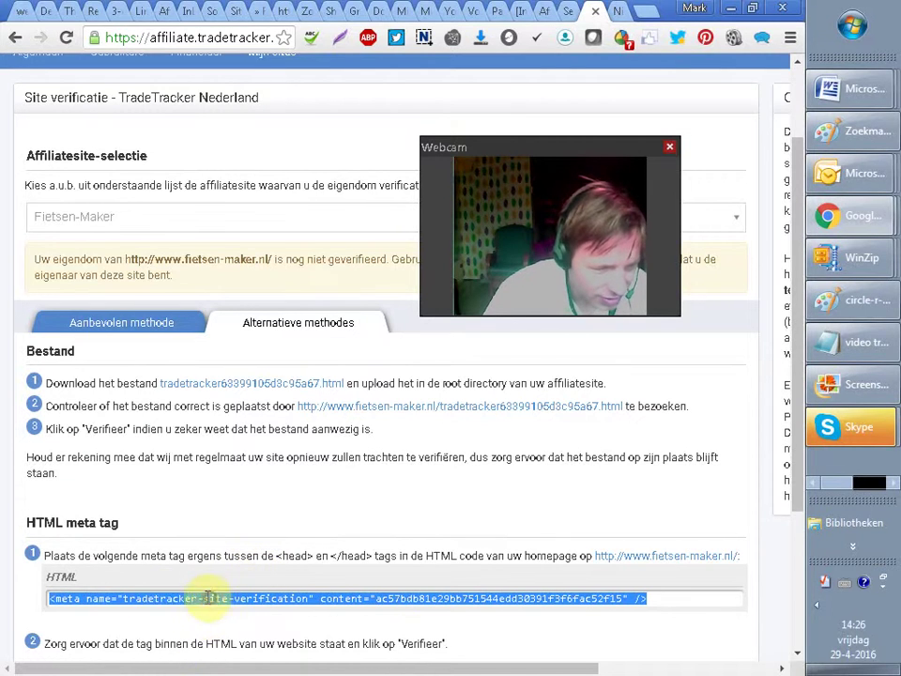